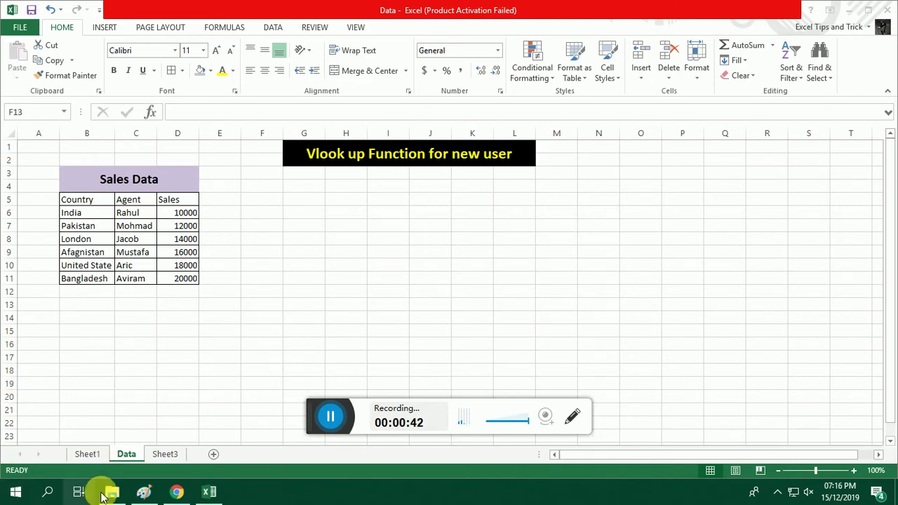
# Step: Review the Sales Data table's Country, Agent and Sales entries, including India, Pakistan, London and Afagnistan
pyautogui.click(338, 153)
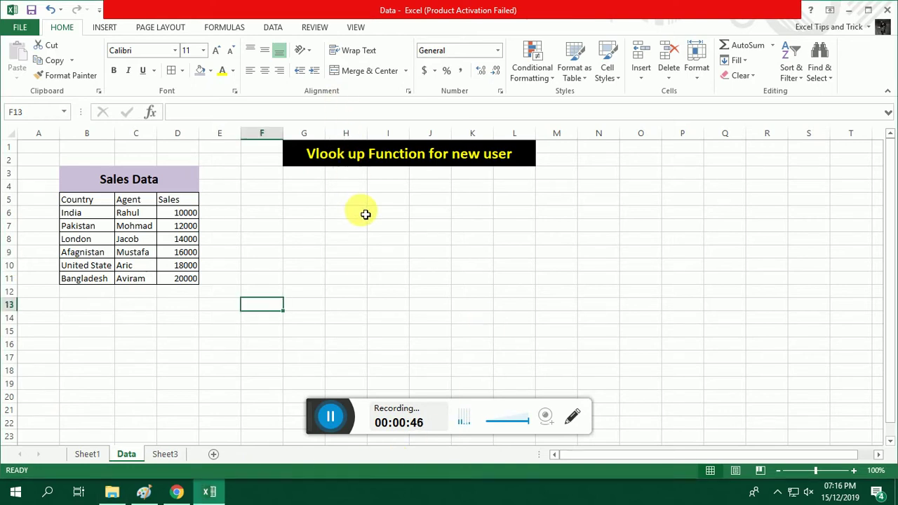
pyautogui.click(172, 184)
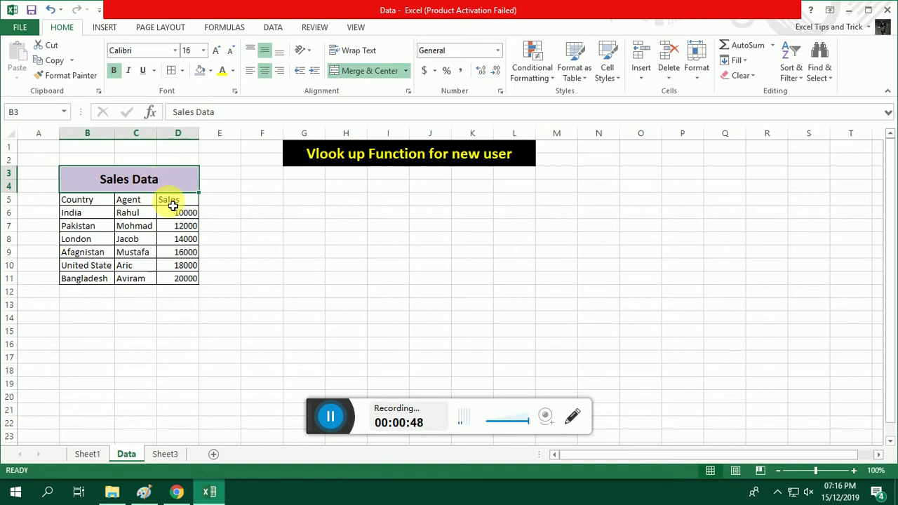
pyautogui.click(72, 201)
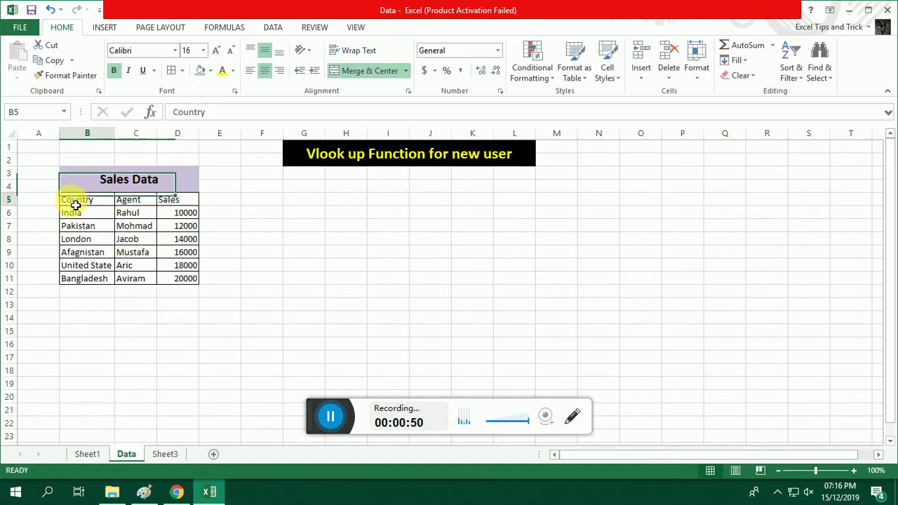
pyautogui.click(132, 200)
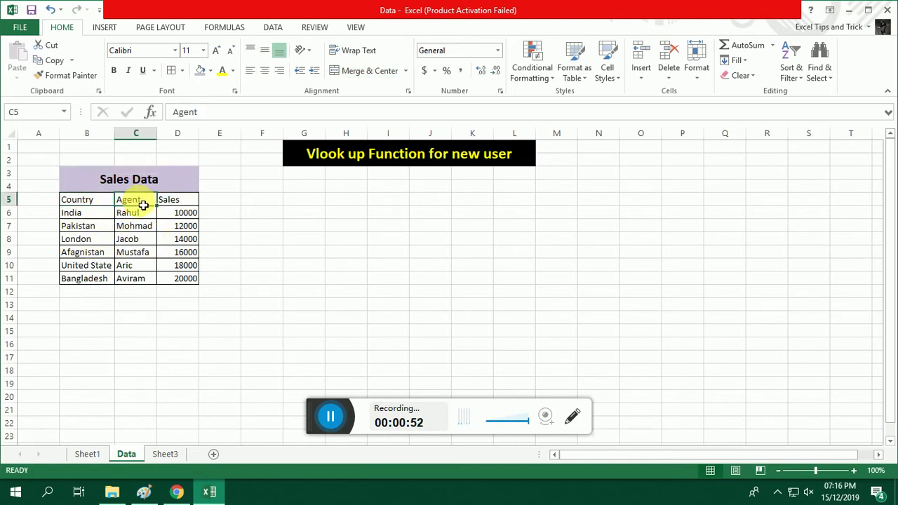
pyautogui.click(90, 209)
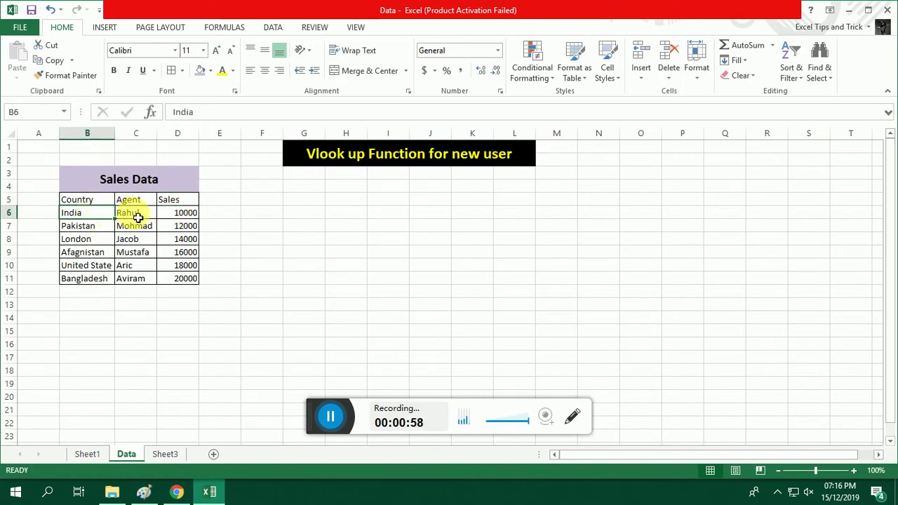
pyautogui.click(180, 215)
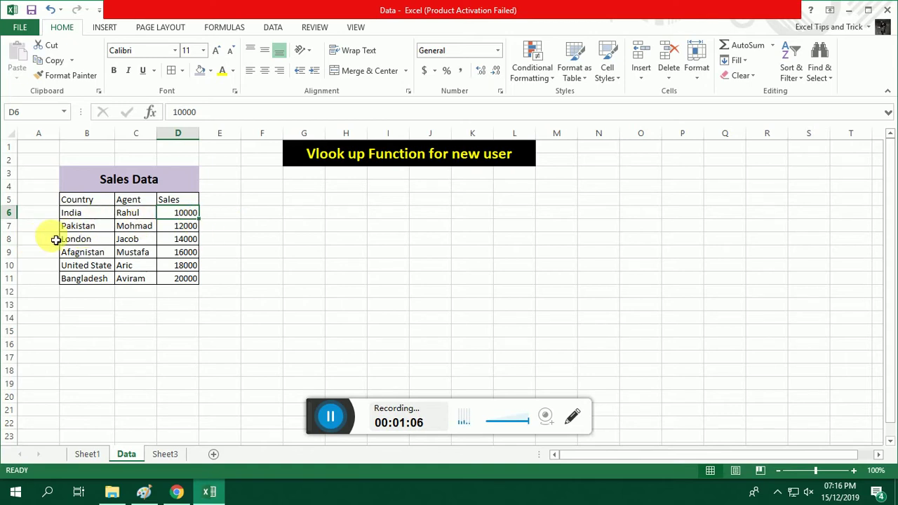
pyautogui.click(90, 226)
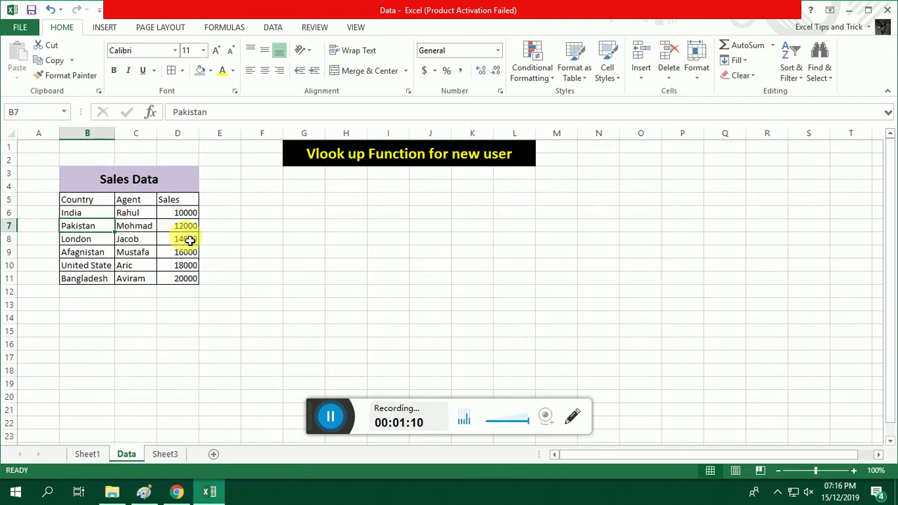
pyautogui.click(86, 239)
pyautogui.moveTo(86, 239); pyautogui.dragTo(86, 254)
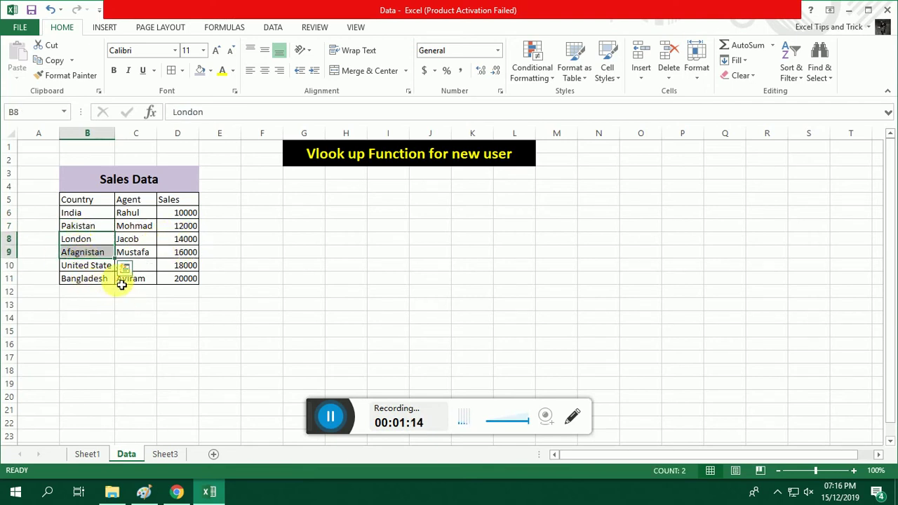
# Step: Change 'United State' to 'United States' in B10 and autofit the Country column
pyautogui.click(104, 269)
pyautogui.click(235, 112)
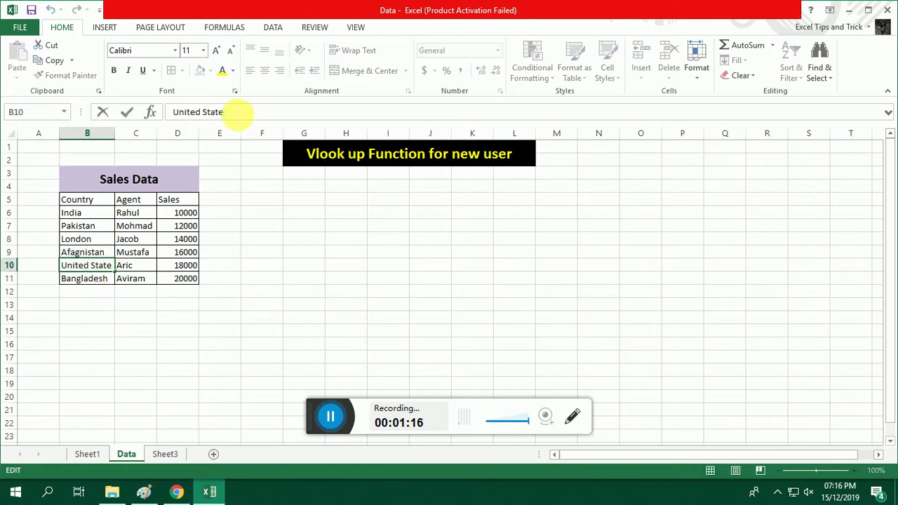
pyautogui.write('s')
pyautogui.press('Return')
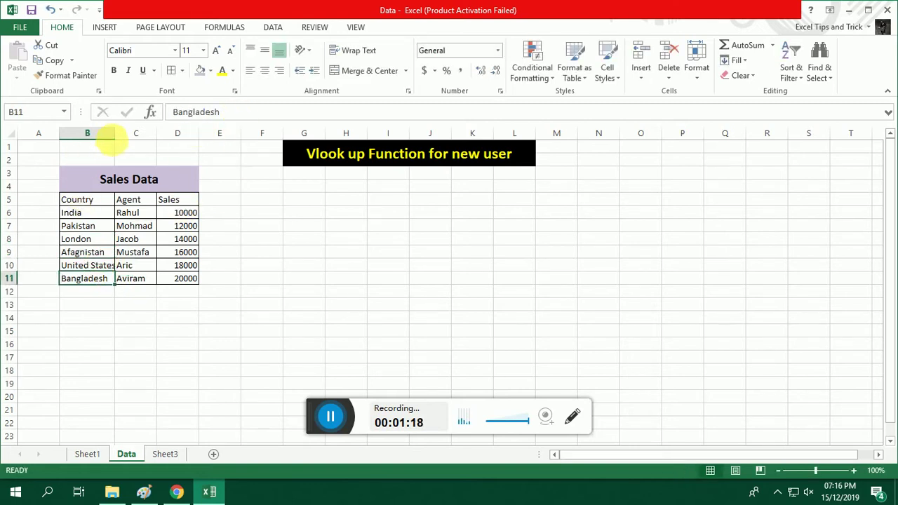
pyautogui.doubleClick(114, 134)
pyautogui.click(259, 330)
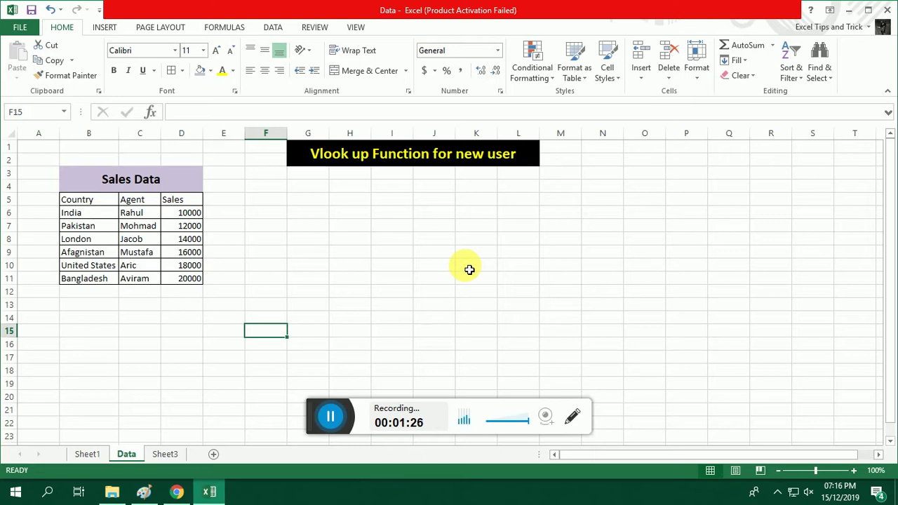
pyautogui.click(572, 417)
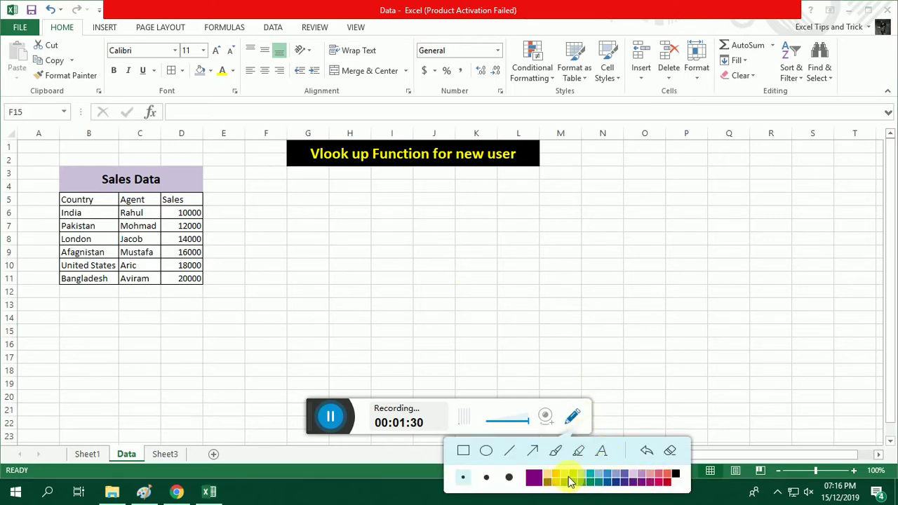
pyautogui.click(664, 481)
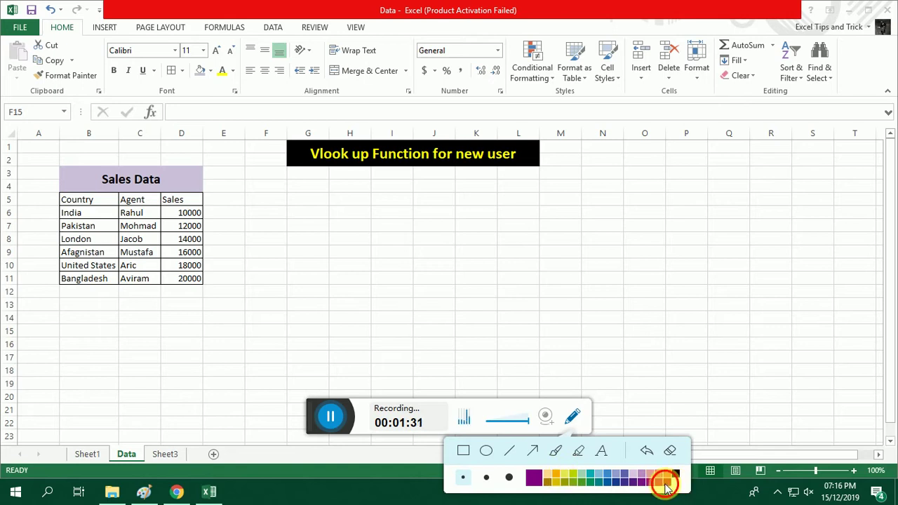
pyautogui.click(574, 453)
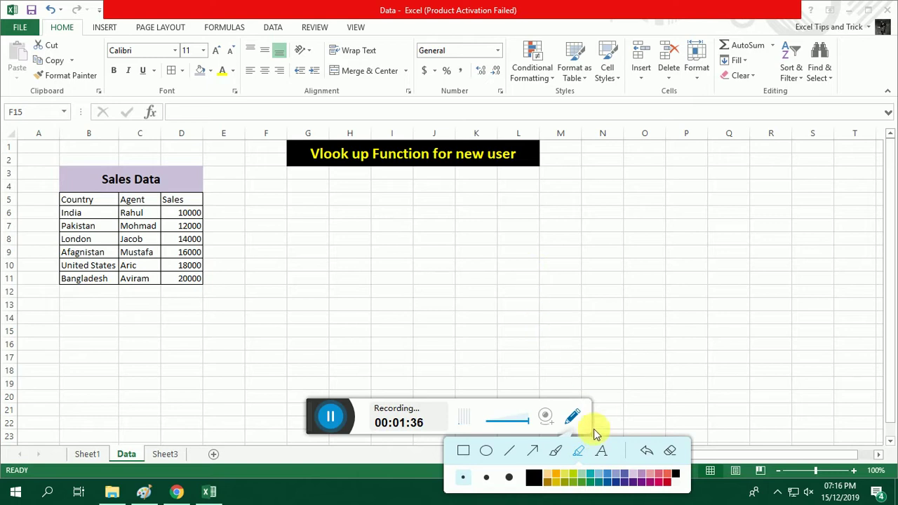
pyautogui.click(557, 450)
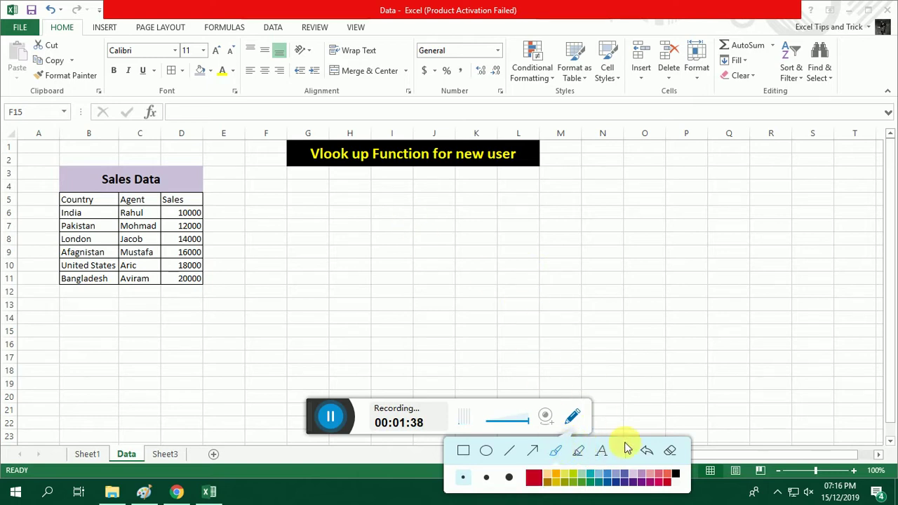
pyautogui.click(573, 416)
pyautogui.click(393, 237)
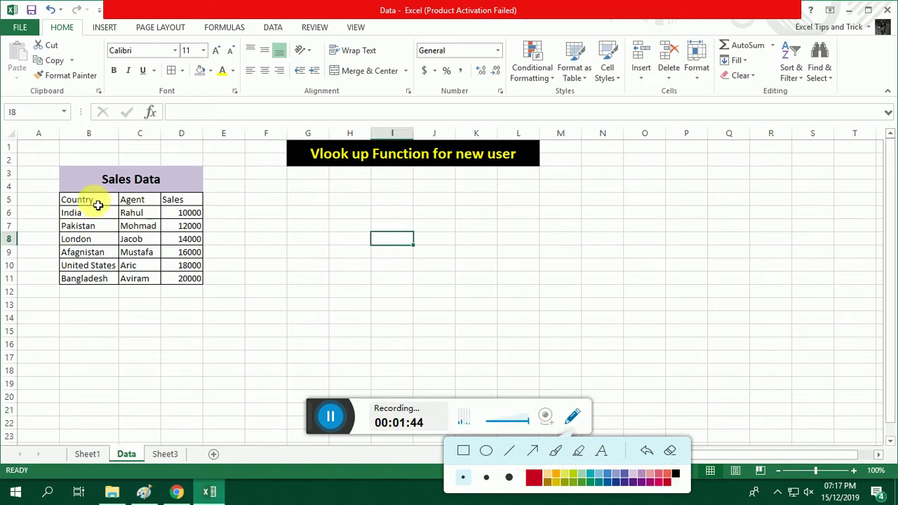
# Step: Copy the Country, Agent, Sales headings into K8:M8 and widen columns L and M
pyautogui.moveTo(91, 200); pyautogui.dragTo(181, 200)
pyautogui.hotkey('ctrl', 'c')
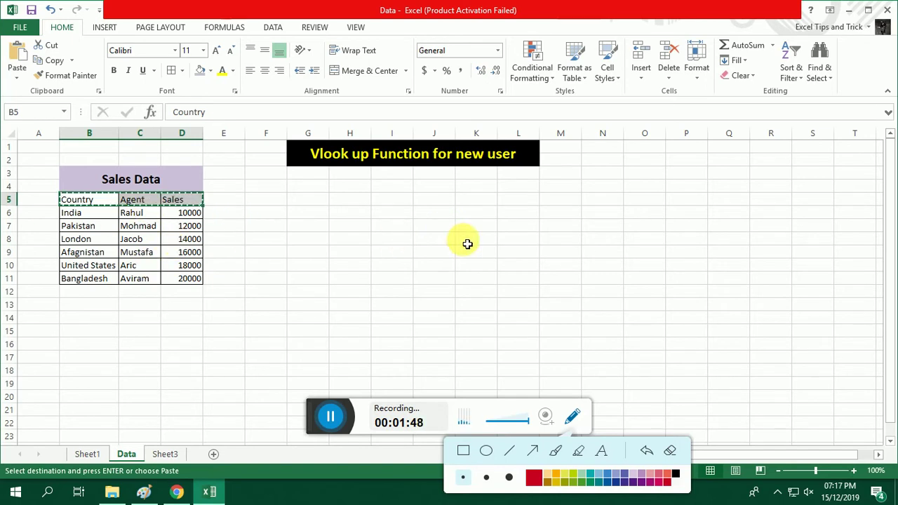
pyautogui.click(484, 241)
pyautogui.hotkey('ctrl', 'v')
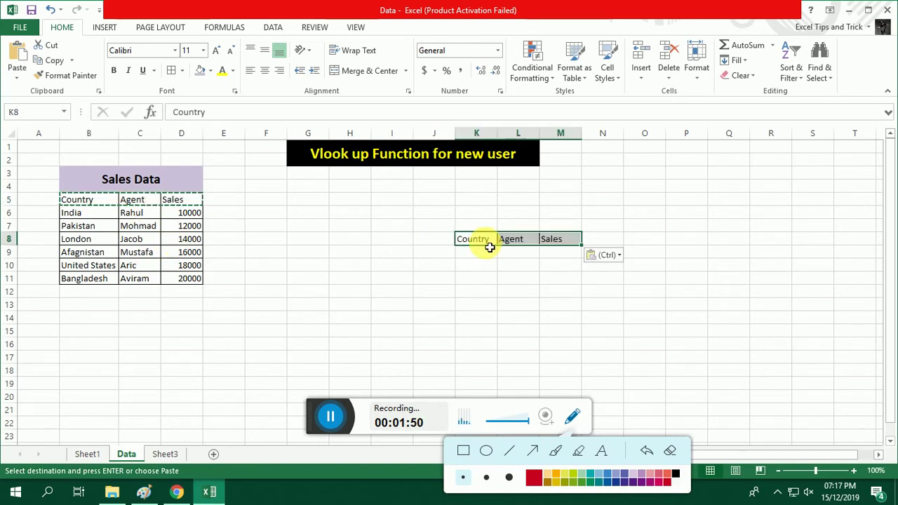
pyautogui.moveTo(582, 139); pyautogui.dragTo(611, 144)
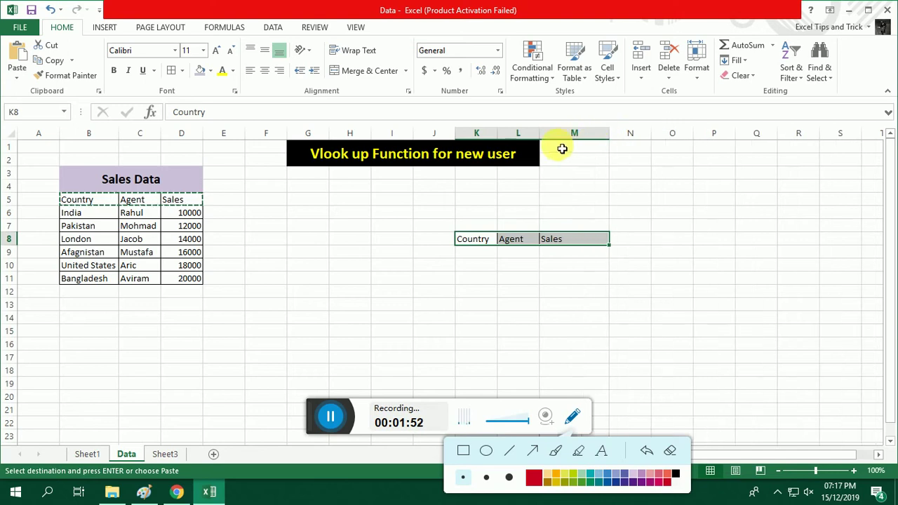
pyautogui.moveTo(540, 141); pyautogui.dragTo(549, 141)
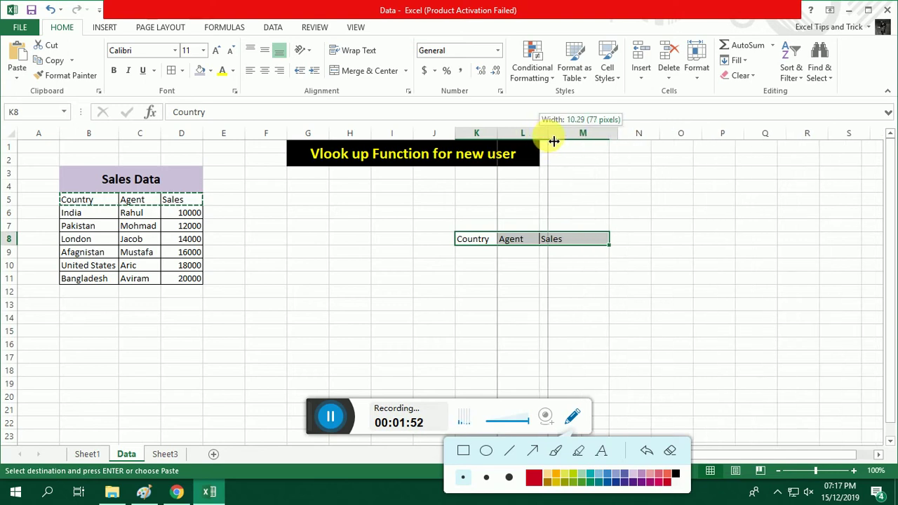
# Step: Copy 'Afagnistan' from B9 into K9 and autofit column K
pyautogui.click(74, 251)
pyautogui.hotkey('ctrl', 'c')
pyautogui.click(449, 254)
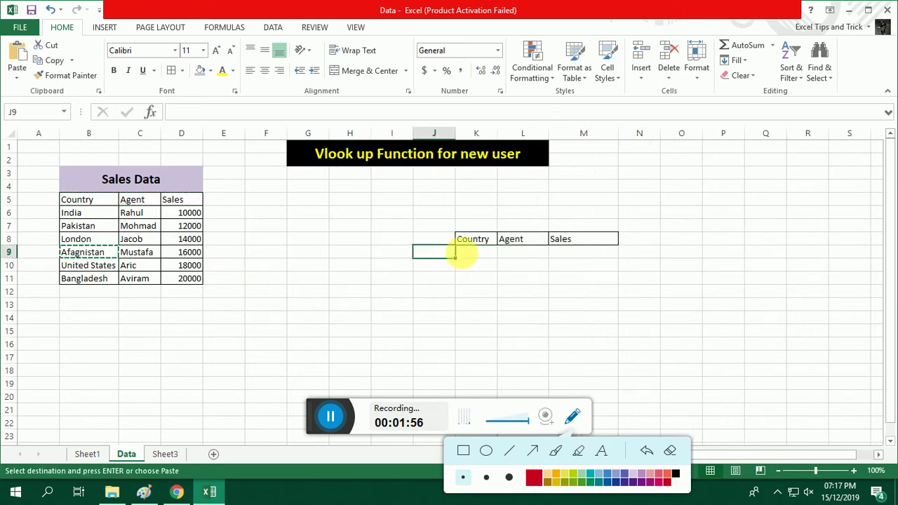
pyautogui.click(480, 252)
pyautogui.hotkey('ctrl', 'v')
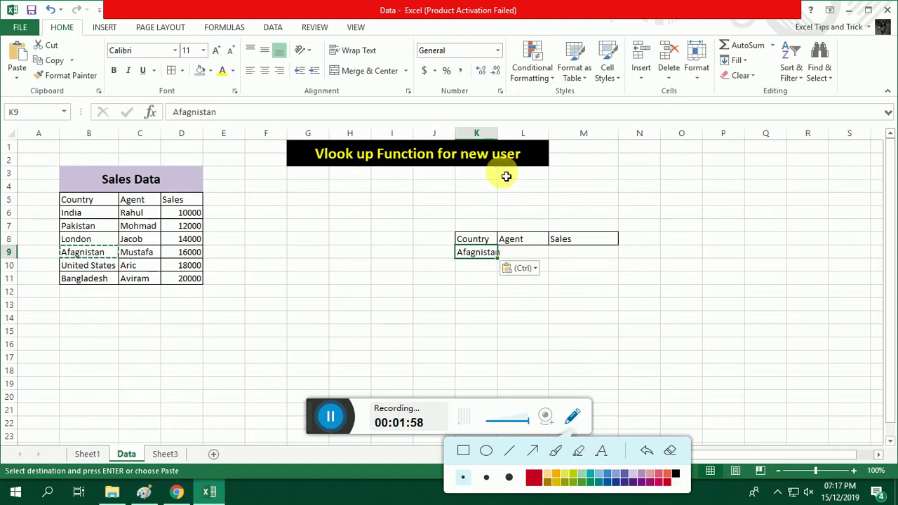
pyautogui.doubleClick(497, 134)
pyautogui.click(527, 257)
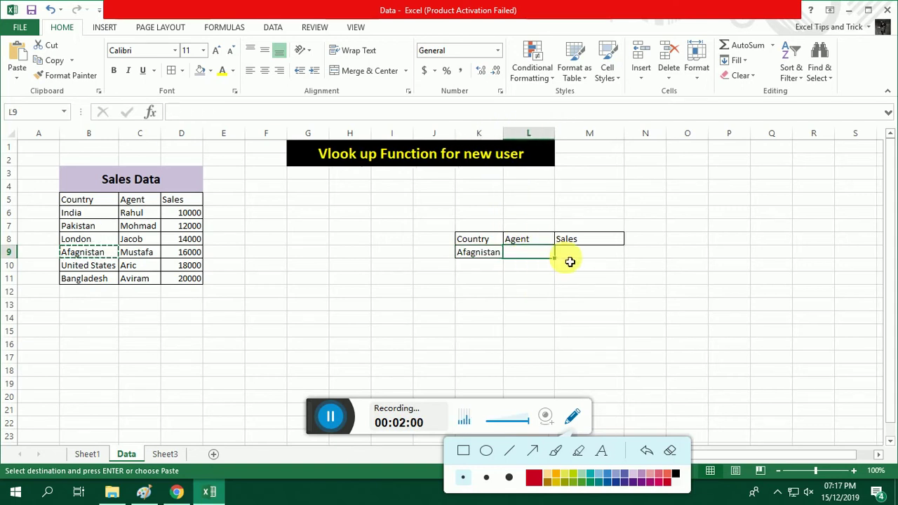
pyautogui.moveTo(87, 181); pyautogui.dragTo(170, 279)
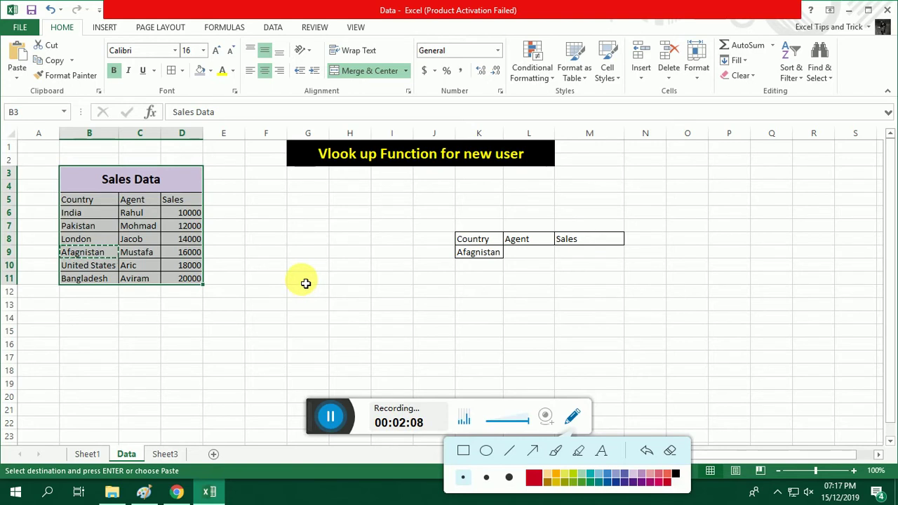
pyautogui.click(533, 256)
pyautogui.moveTo(533, 255); pyautogui.dragTo(614, 250)
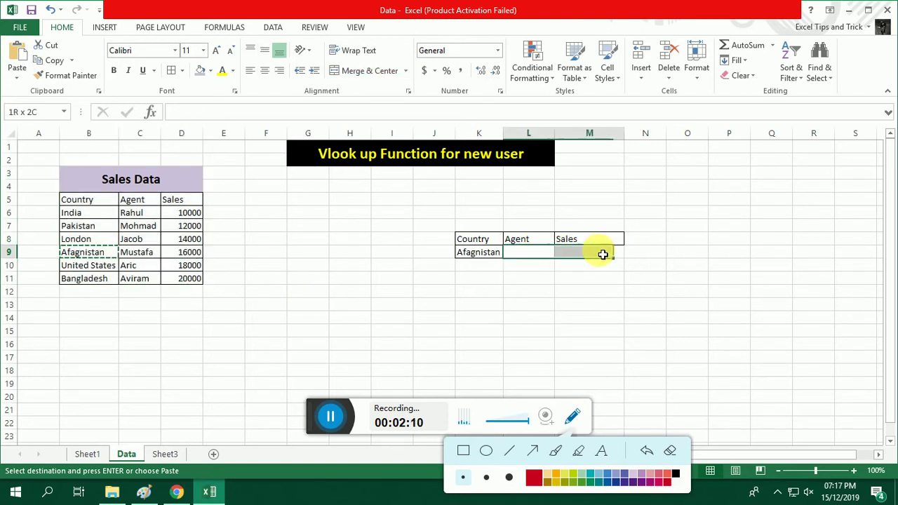
pyautogui.hotkey('alt', 'h')
pyautogui.press('b')
pyautogui.press('Escape')
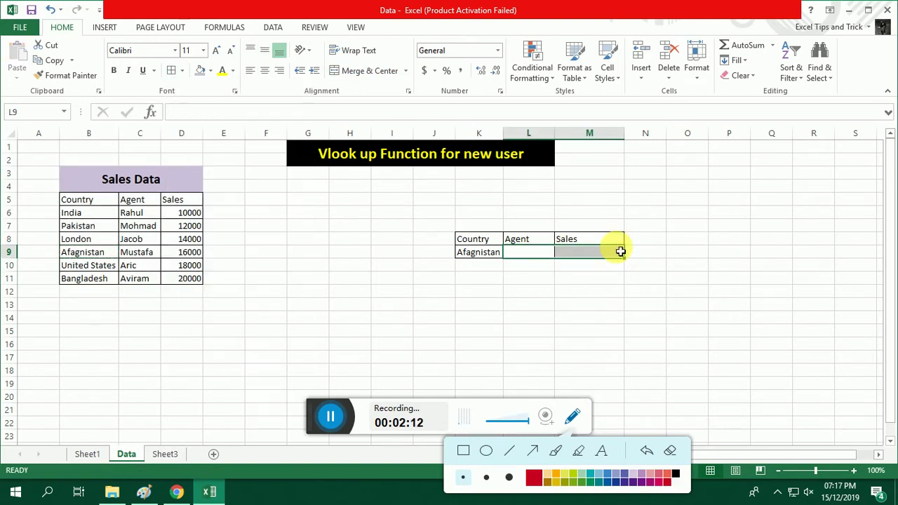
pyautogui.click(144, 240)
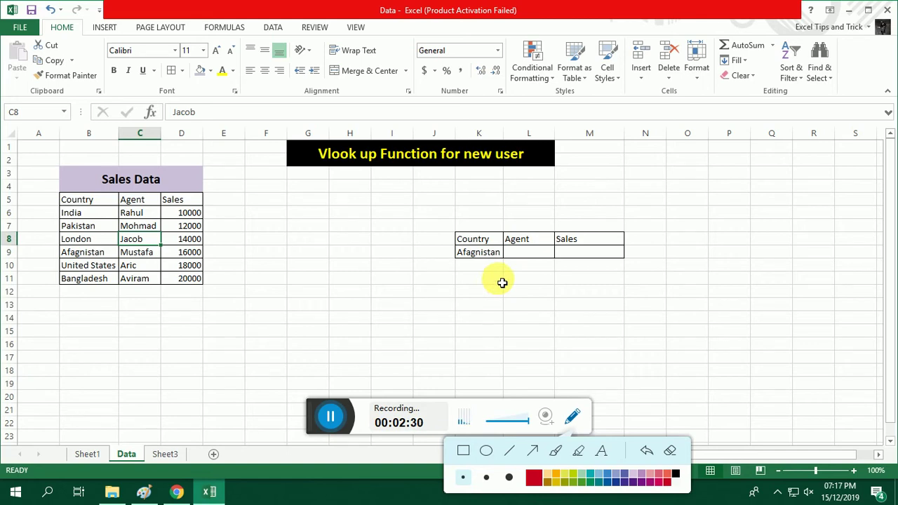
pyautogui.click(149, 141)
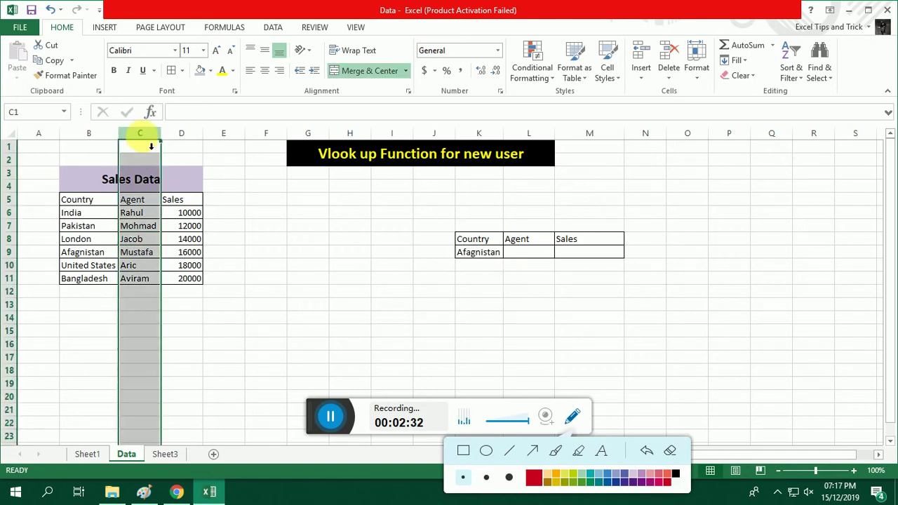
pyautogui.moveTo(74, 199); pyautogui.dragTo(110, 278)
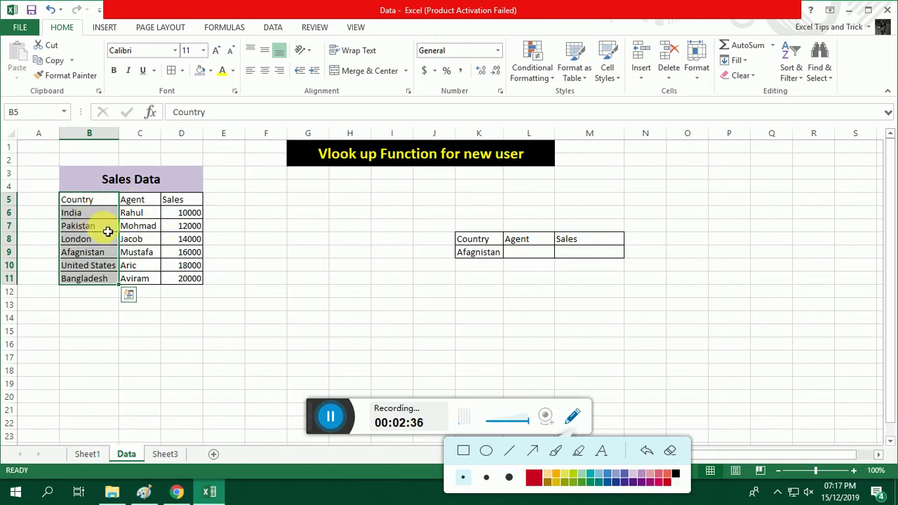
pyautogui.click(153, 143)
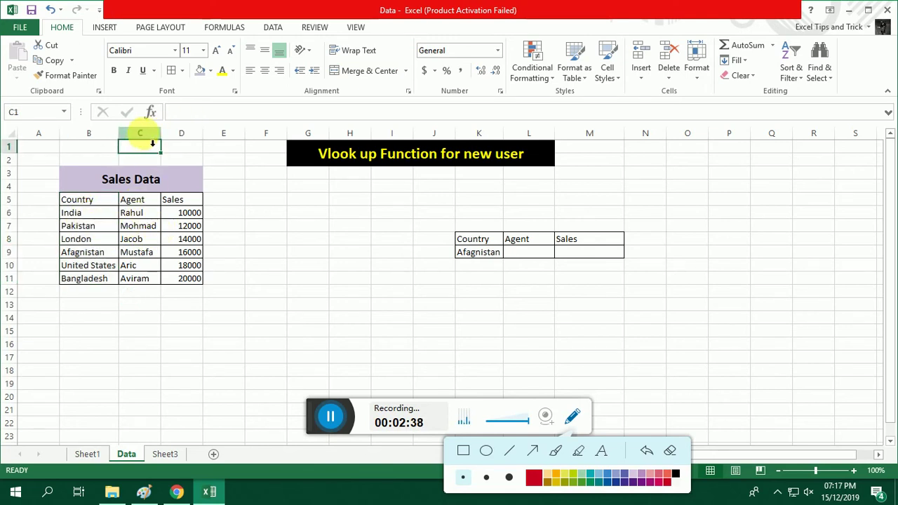
pyautogui.click(140, 133)
pyautogui.click(184, 133)
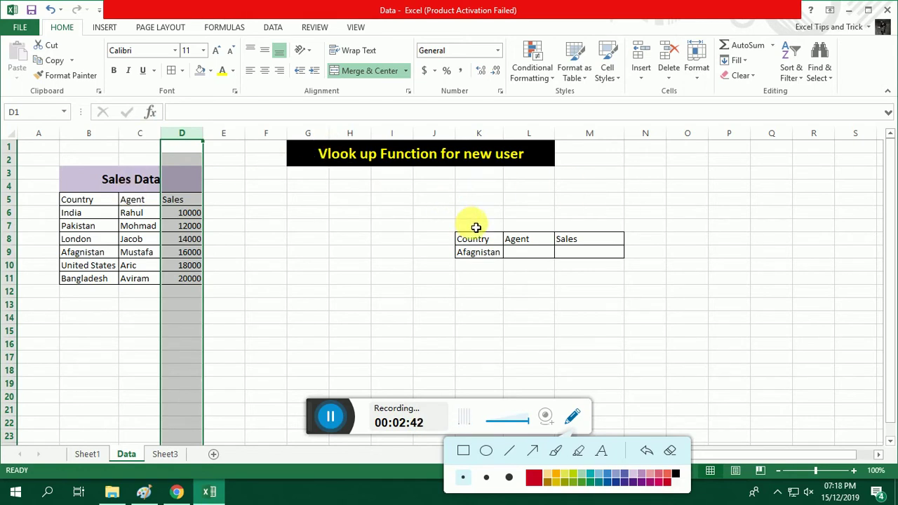
pyautogui.click(548, 256)
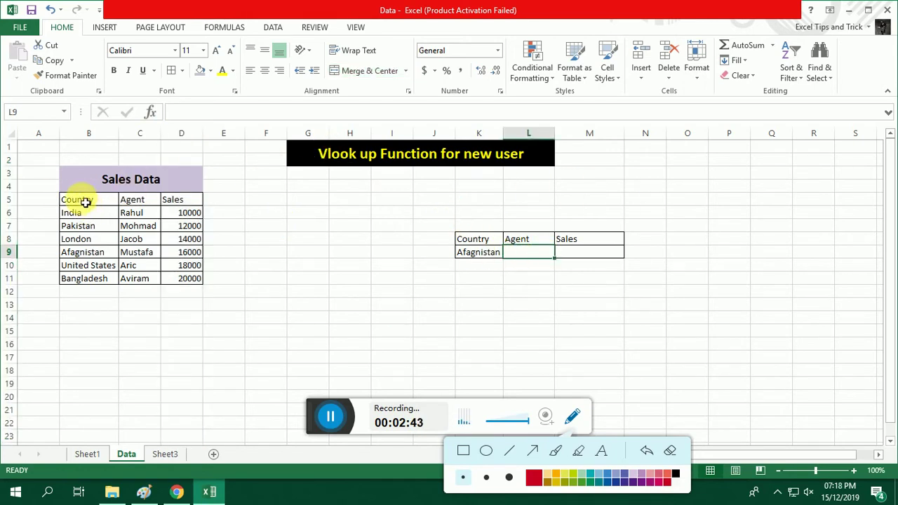
pyautogui.moveTo(85, 201)
pyautogui.mouseDown()
pyautogui.moveTo(190, 297)
pyautogui.moveTo(197, 280)
pyautogui.mouseUp()
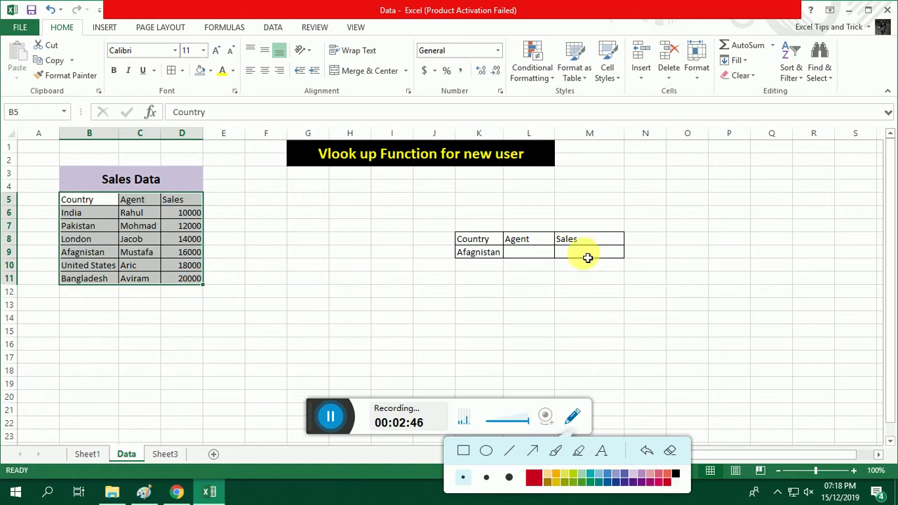
pyautogui.click(543, 256)
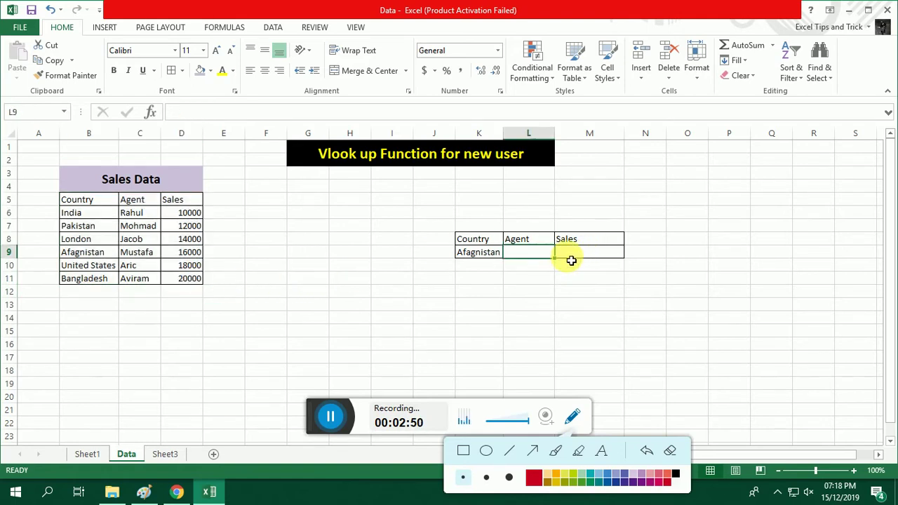
# Step: Start a '=VLOOKUP(' formula in L9 from the =vl autocomplete suggestion
pyautogui.write('=vl')
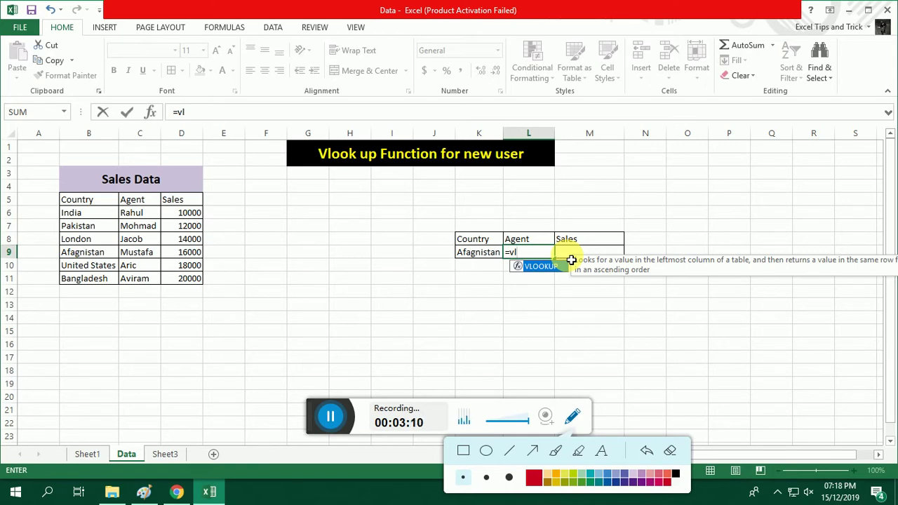
pyautogui.press('BackSpace')
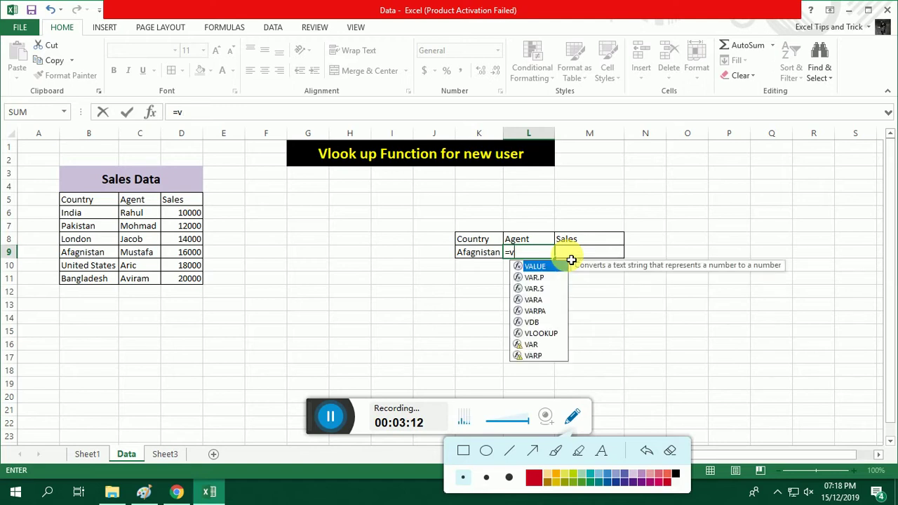
pyautogui.press('BackSpace')
pyautogui.press('BackSpace')
pyautogui.write('=')
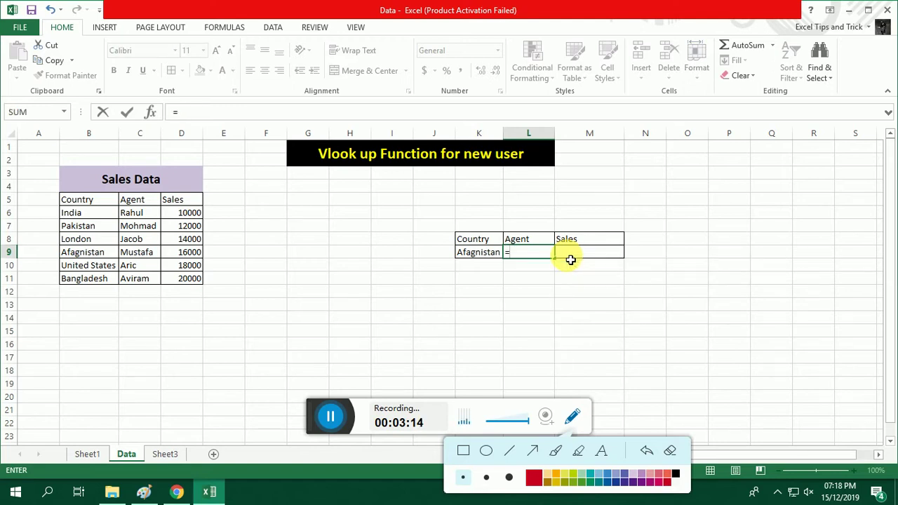
pyautogui.write('vl')
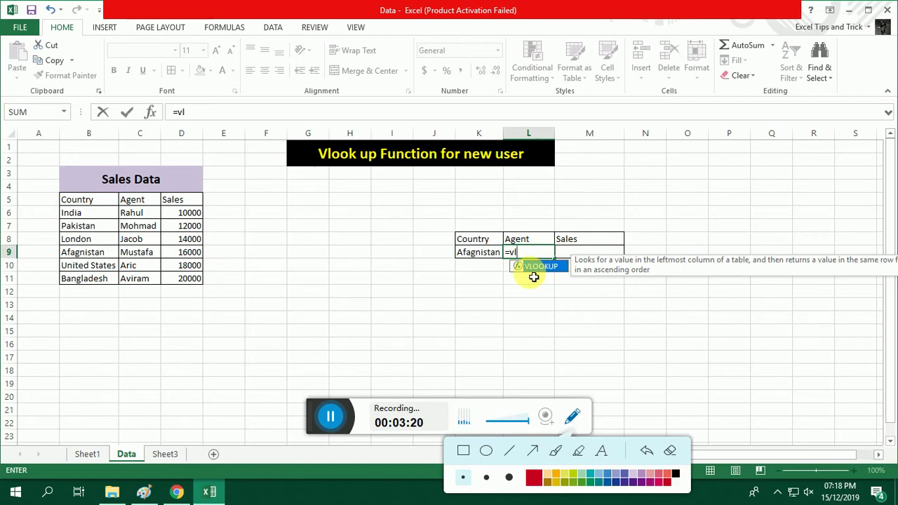
pyautogui.press('Tab')
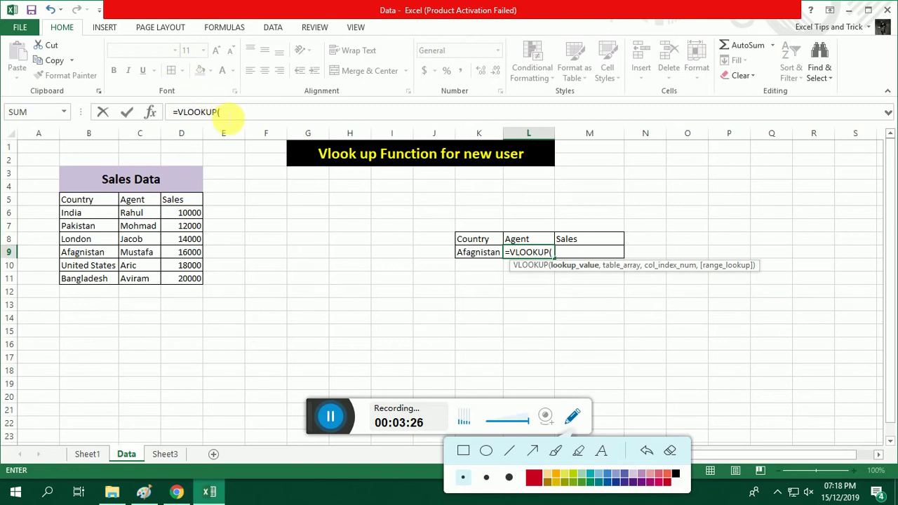
pyautogui.click(230, 116)
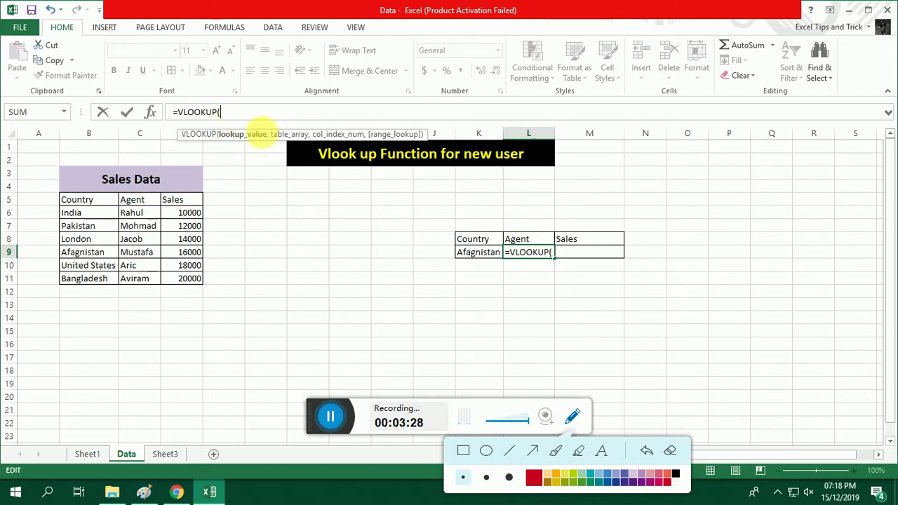
pyautogui.click(554, 256)
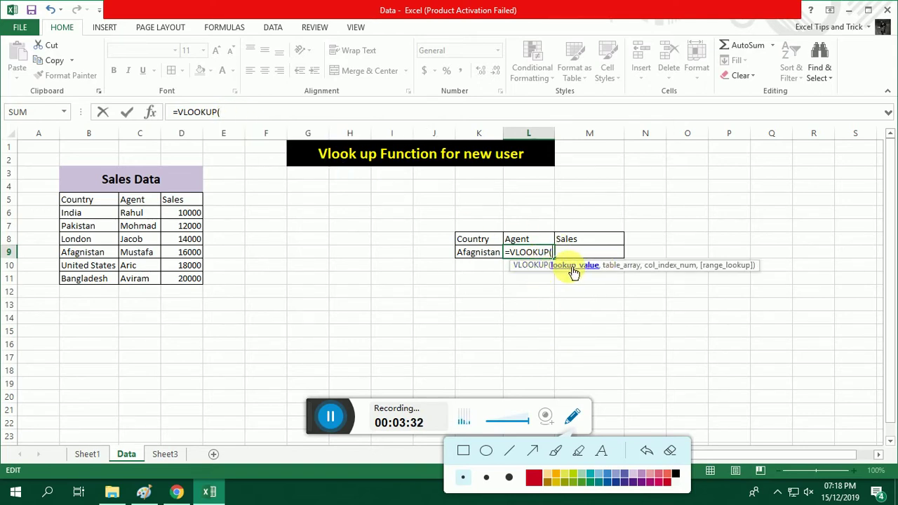
pyautogui.moveTo(646, 271)
pyautogui.mouseDown()
pyautogui.moveTo(647, 298)
pyautogui.moveTo(686, 304)
pyautogui.moveTo(707, 322)
pyautogui.moveTo(645, 324)
pyautogui.mouseUp()
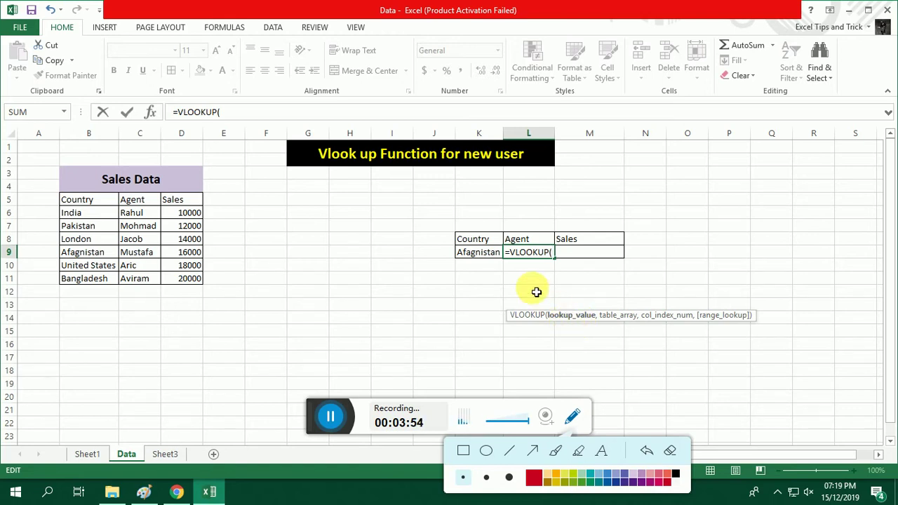
# Step: Enter =VLOOKUP(K9,B5:D11,2,0) in L9 so it returns Mustafa for Afagnistan
pyautogui.click(491, 258)
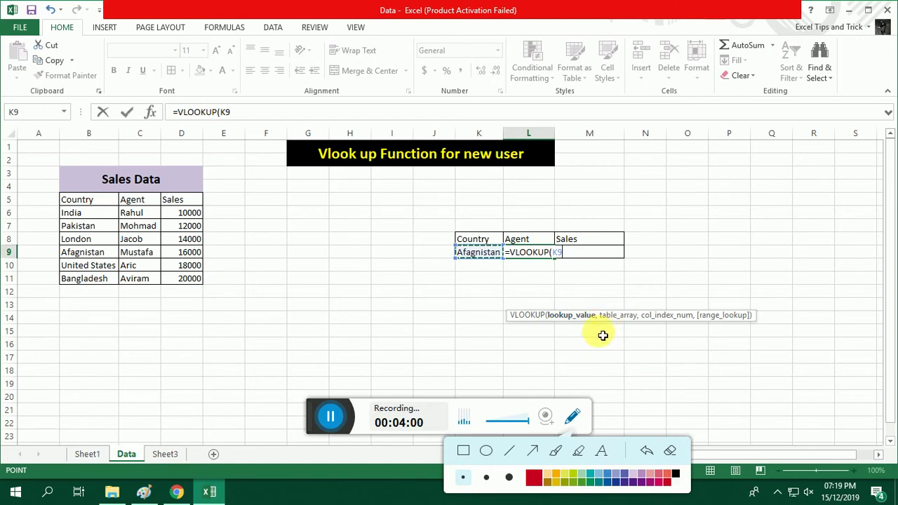
pyautogui.write(',')
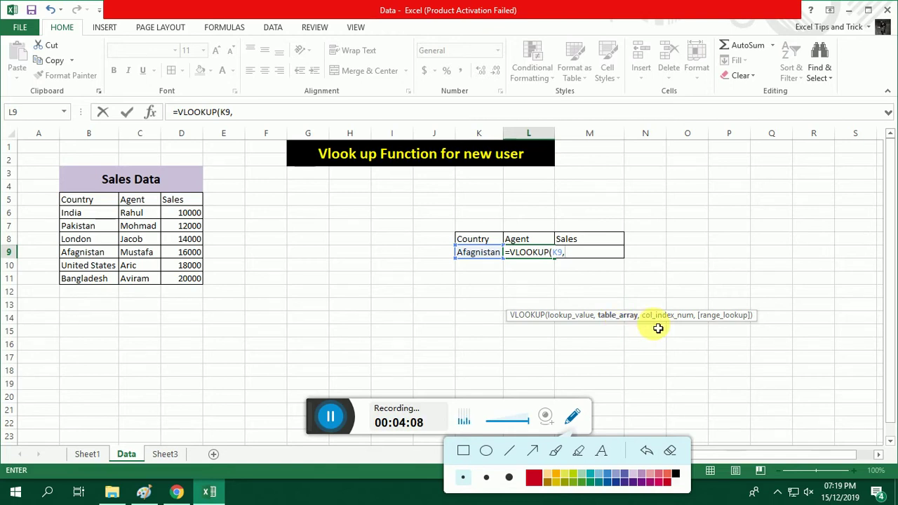
pyautogui.moveTo(90, 200); pyautogui.dragTo(188, 280)
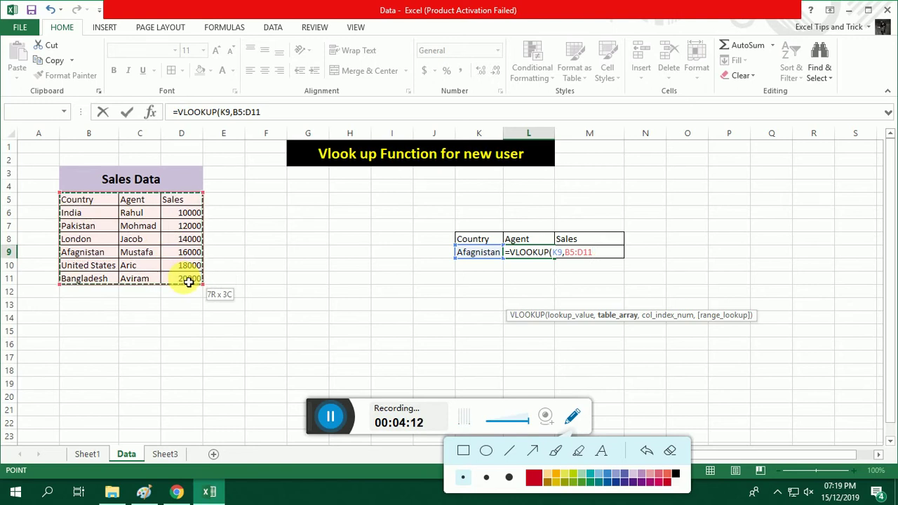
pyautogui.moveTo(188, 281); pyautogui.dragTo(188, 282)
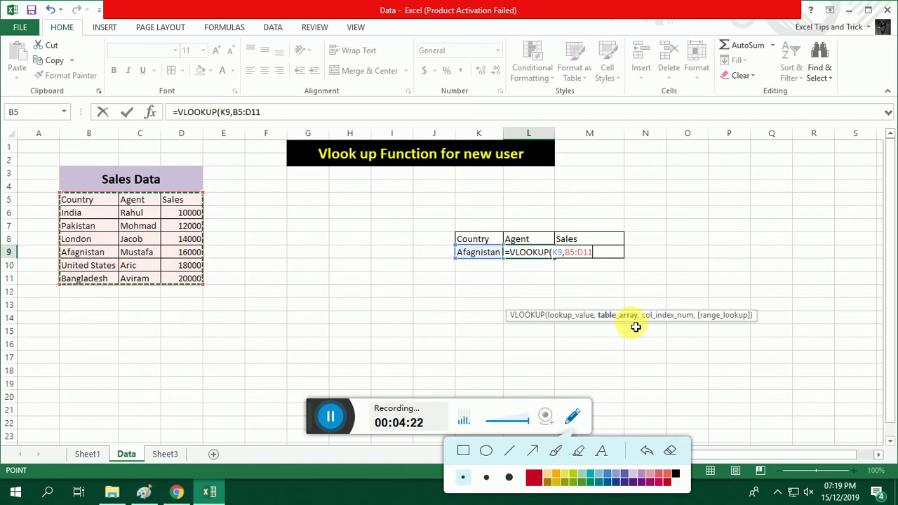
pyautogui.write(',2')
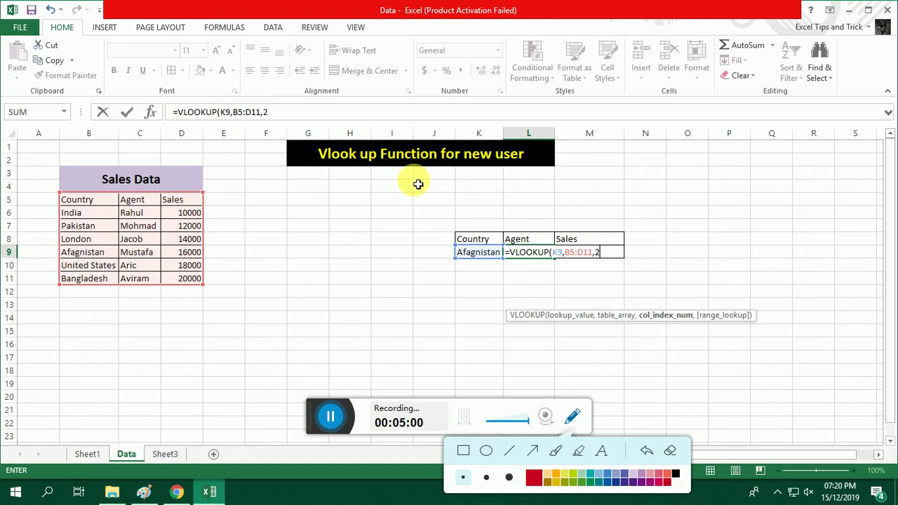
pyautogui.write(',0')
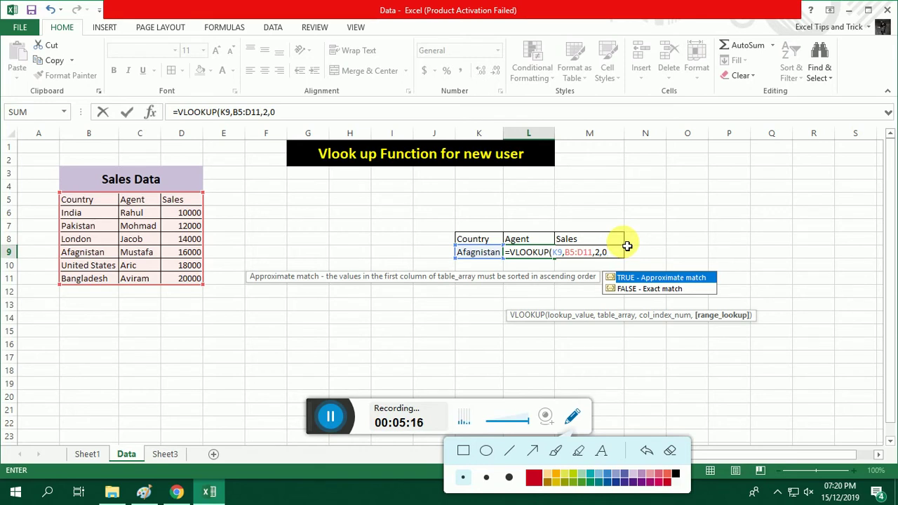
pyautogui.write(')')
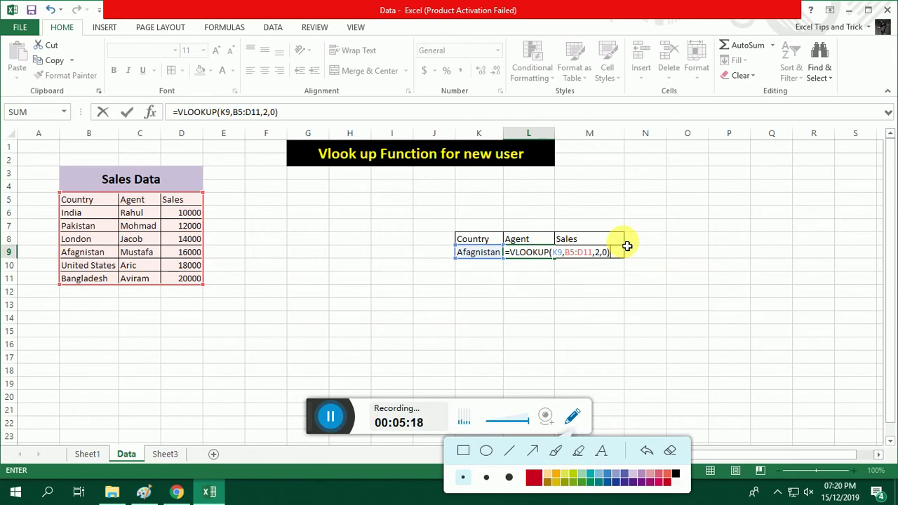
pyautogui.press('Return')
# Step: Bold and center the agent result in L9
pyautogui.click(533, 252)
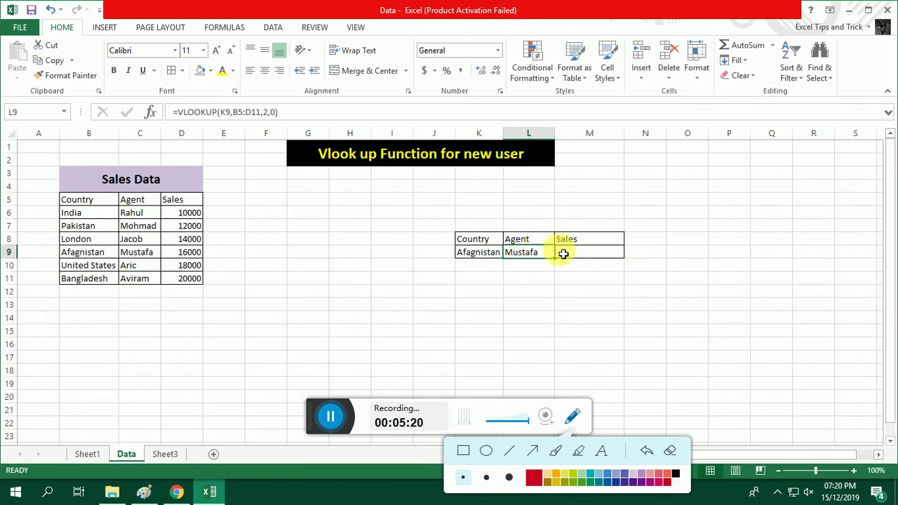
pyautogui.click(264, 71)
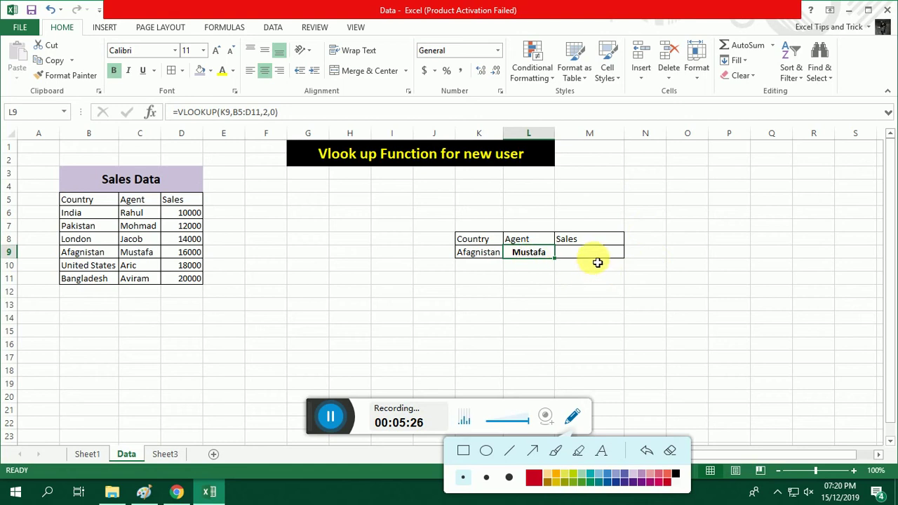
pyautogui.click(520, 240)
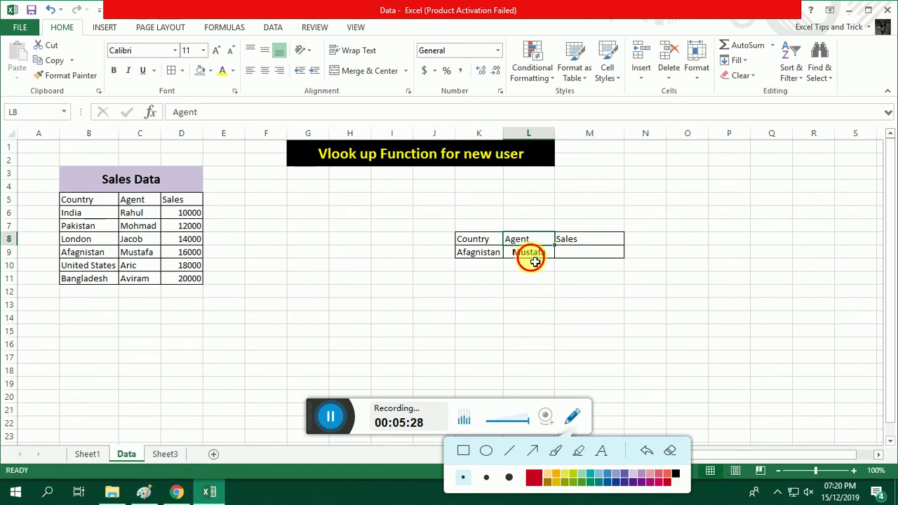
pyautogui.click(530, 255)
# Step: Copy India, then Bangladesh, into K9 and widen column K to fit
pyautogui.click(76, 214)
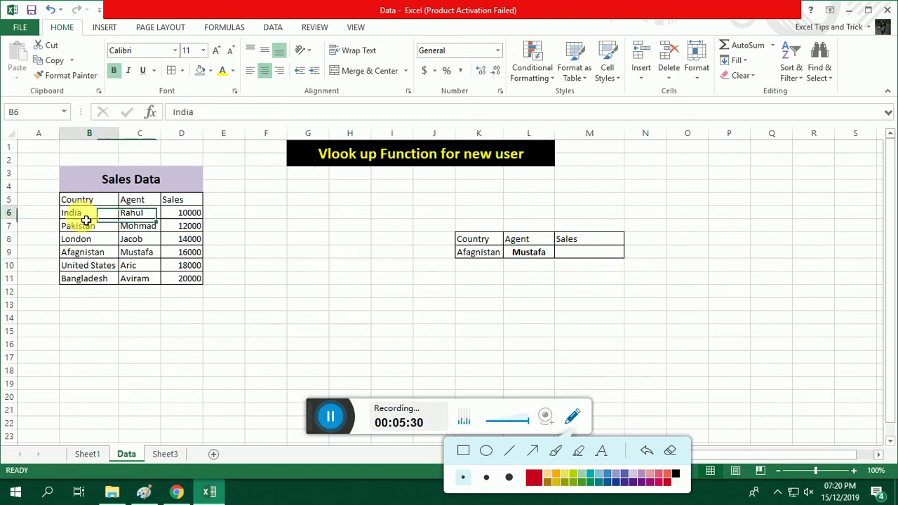
pyautogui.hotkey('ctrl', 'c')
pyautogui.click(481, 254)
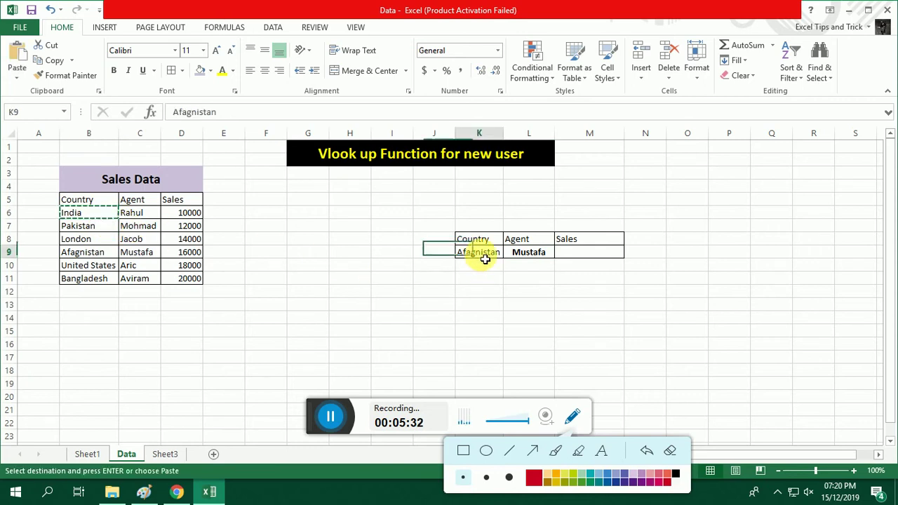
pyautogui.hotkey('ctrl', 'v')
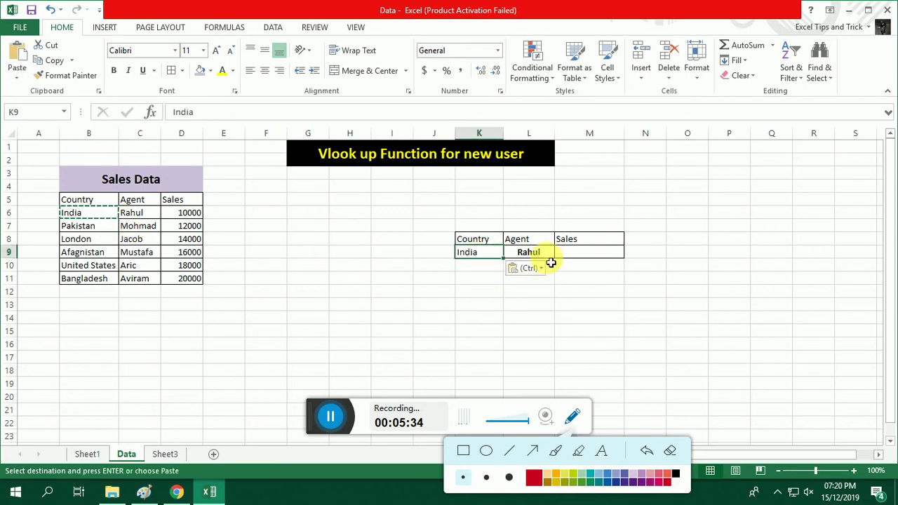
pyautogui.click(85, 279)
pyautogui.hotkey('ctrl', 'c')
pyautogui.click(479, 254)
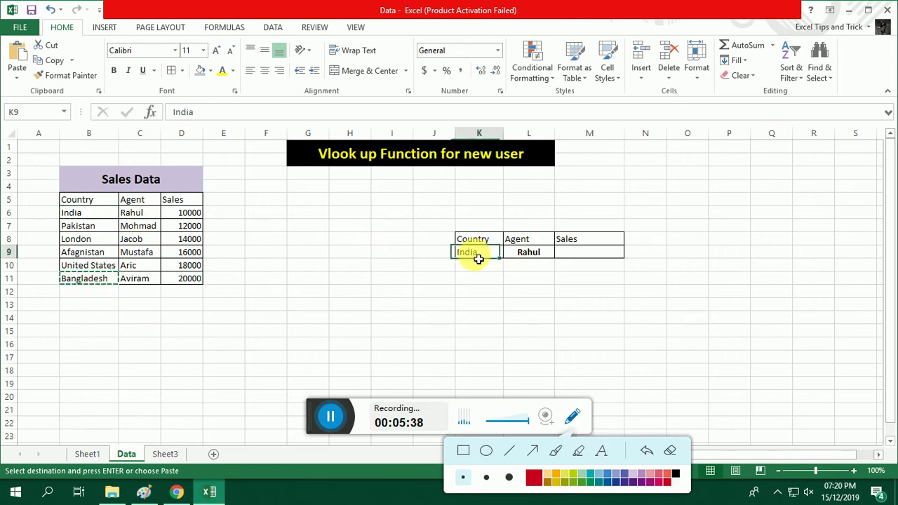
pyautogui.hotkey('ctrl', 'v')
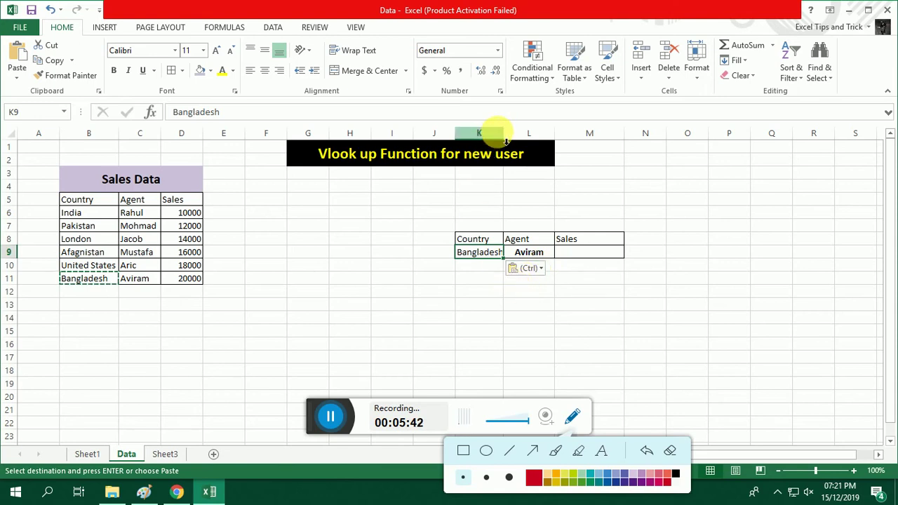
pyautogui.moveTo(503, 134); pyautogui.dragTo(513, 137)
pyautogui.click(595, 254)
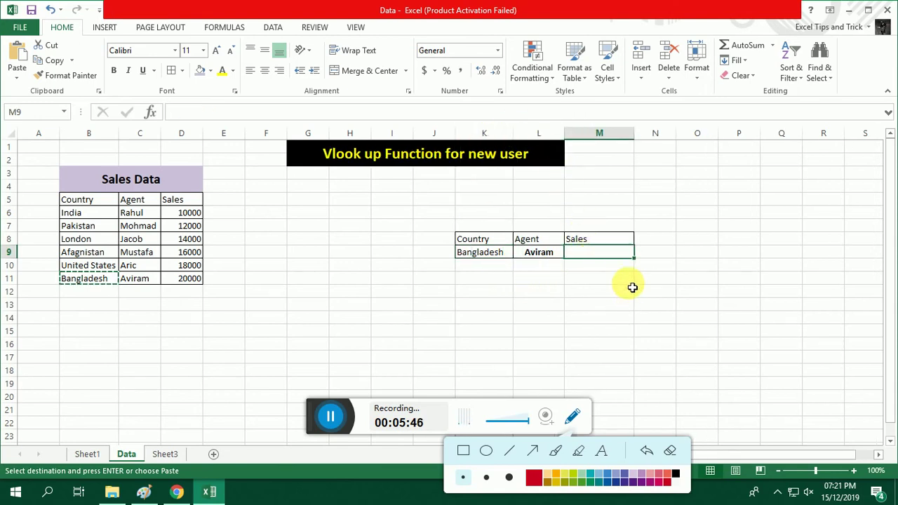
# Step: Enter =VLOOKUP(K9,B5:D11,3,0) in M9 to return Bangladesh's sales of 20000
pyautogui.write('=vl')
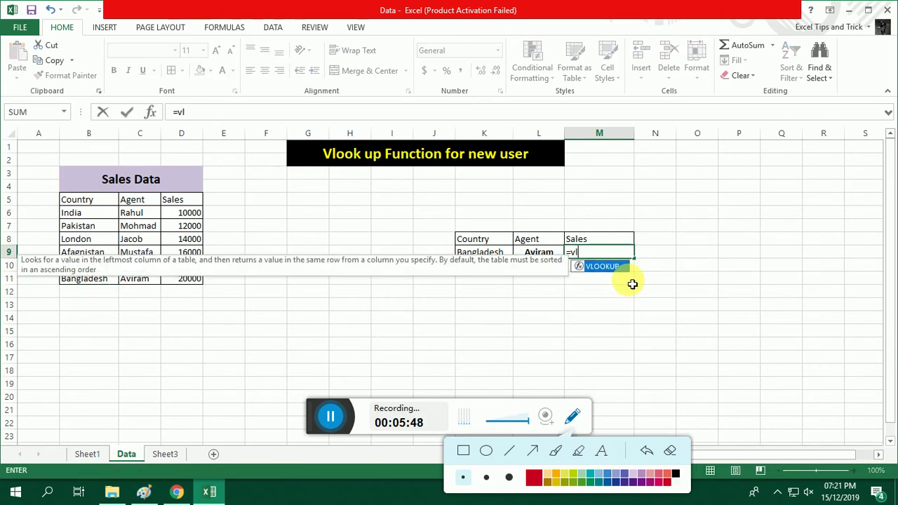
pyautogui.press('Tab')
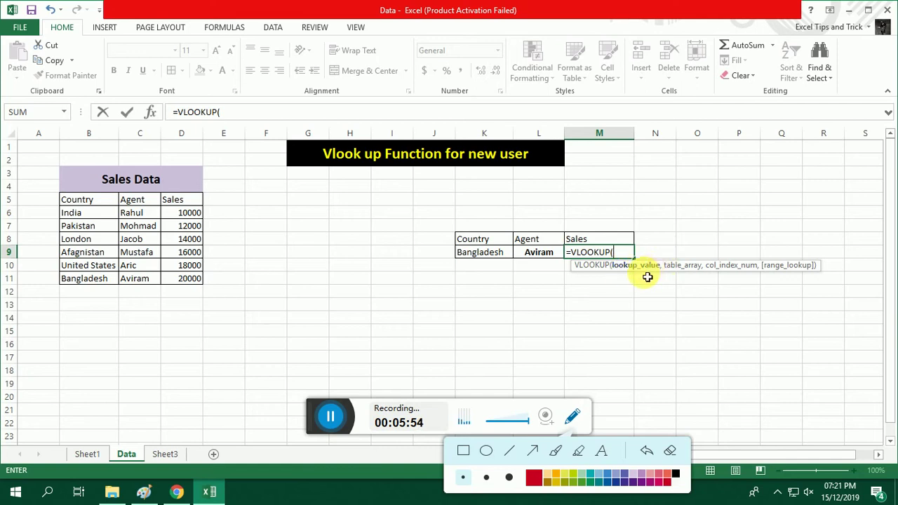
pyautogui.click(493, 255)
pyautogui.write(',')
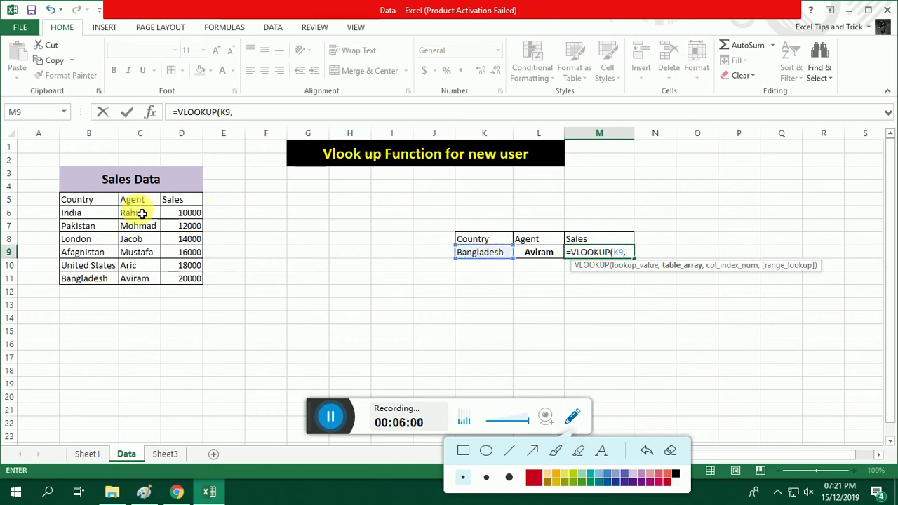
pyautogui.moveTo(83, 203); pyautogui.dragTo(181, 278)
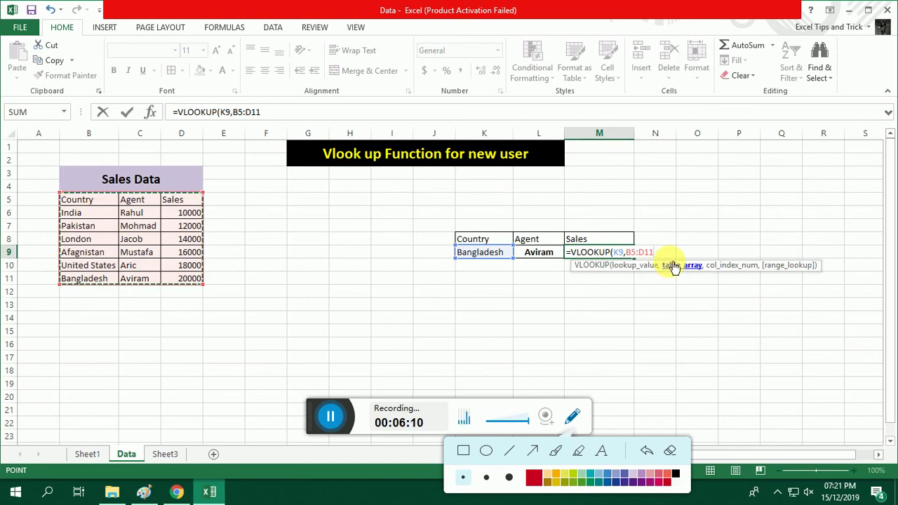
pyautogui.write(',3')
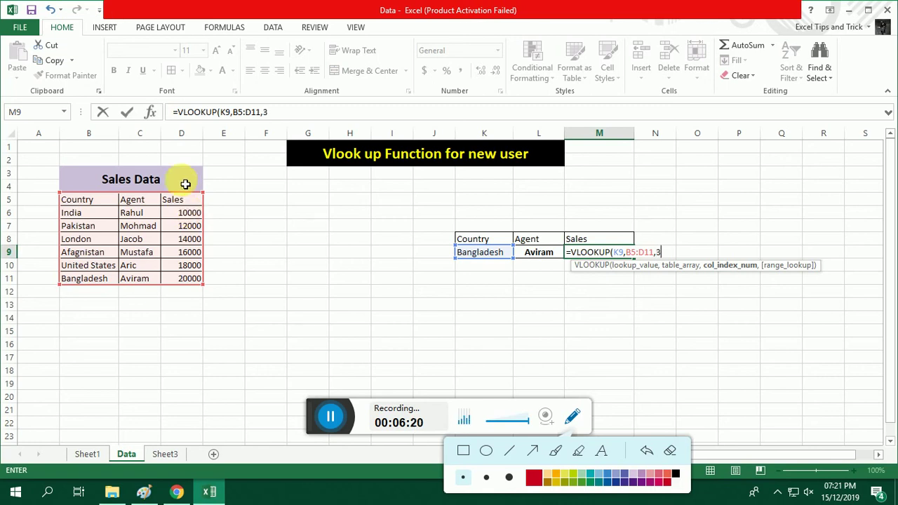
pyautogui.write(',')
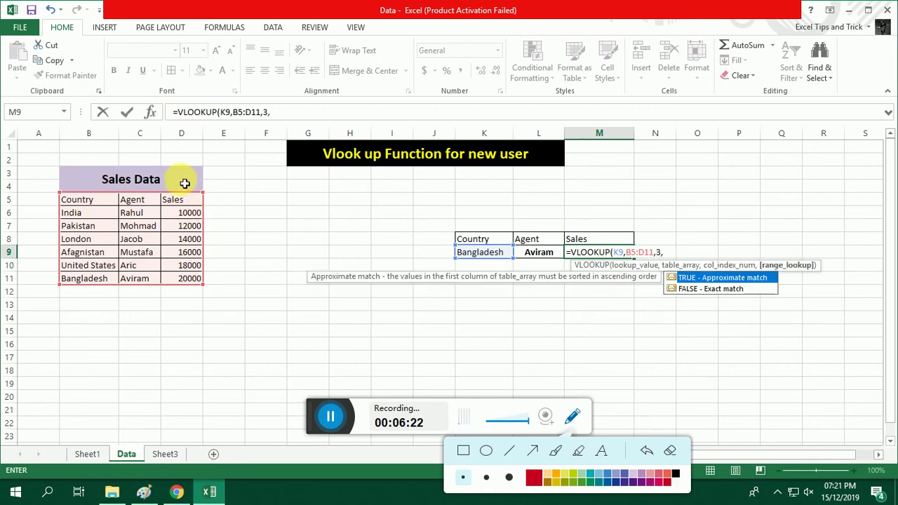
pyautogui.write('0)')
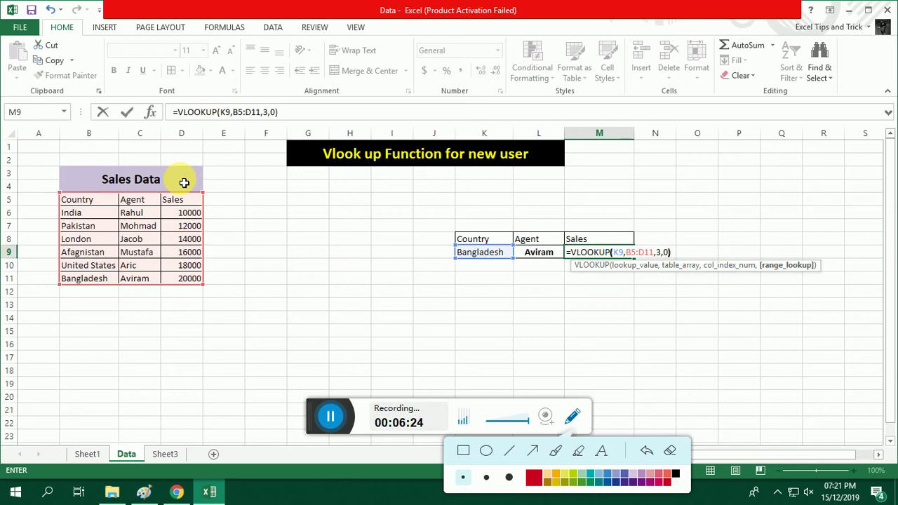
pyautogui.press('Return')
pyautogui.click(600, 257)
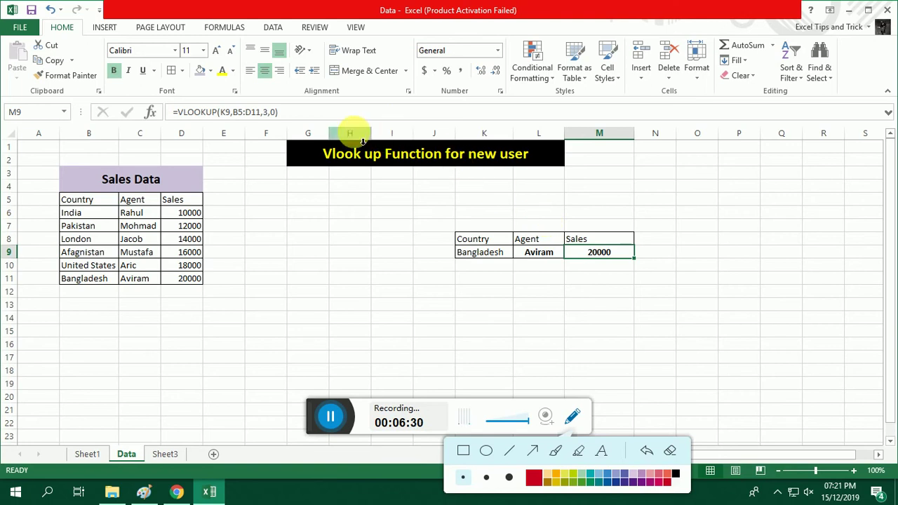
# Step: Set the lookup country in K9 to United States and widen column K
pyautogui.click(94, 217)
pyautogui.hotkey('ctrl', 'c')
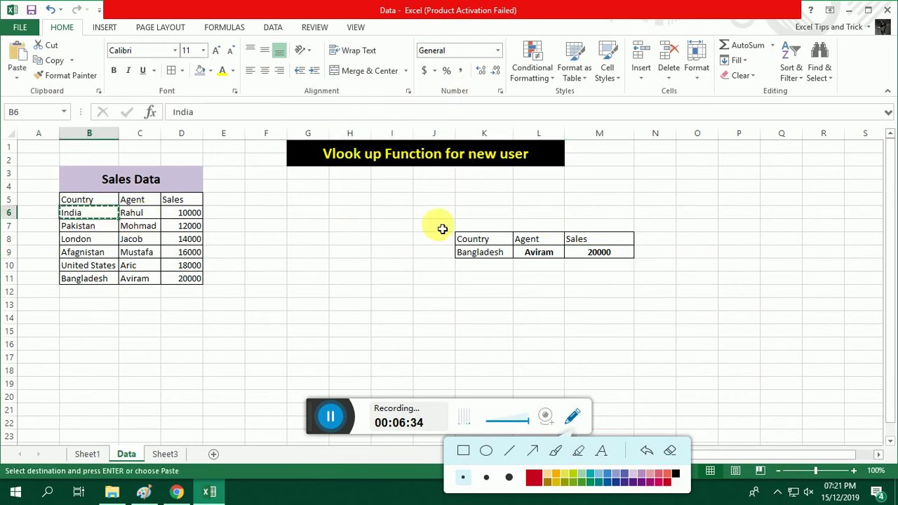
pyautogui.click(483, 255)
pyautogui.hotkey('ctrl', 'v')
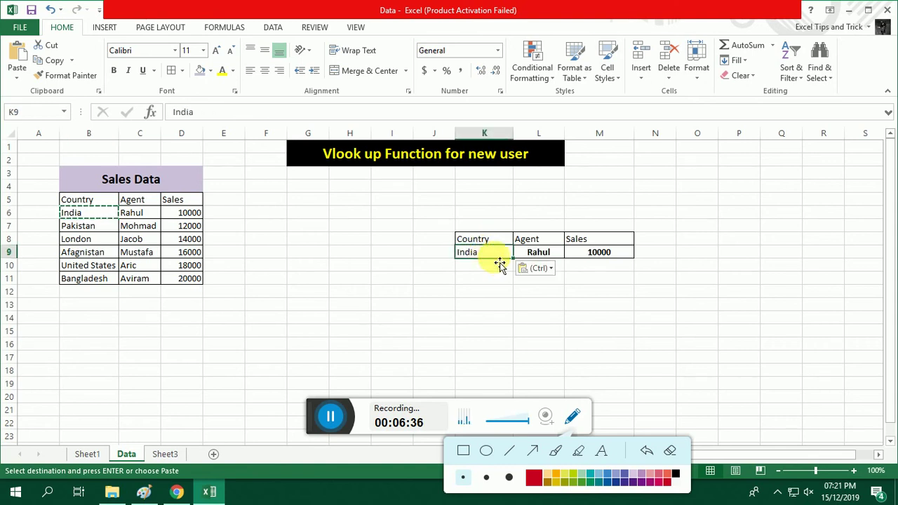
pyautogui.click(600, 252)
pyautogui.click(76, 266)
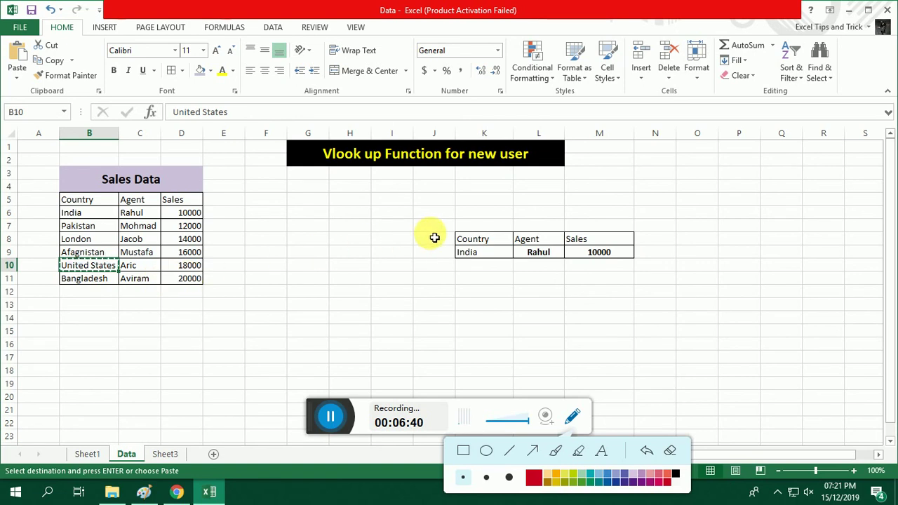
pyautogui.click(484, 258)
pyautogui.hotkey('ctrl', 'v')
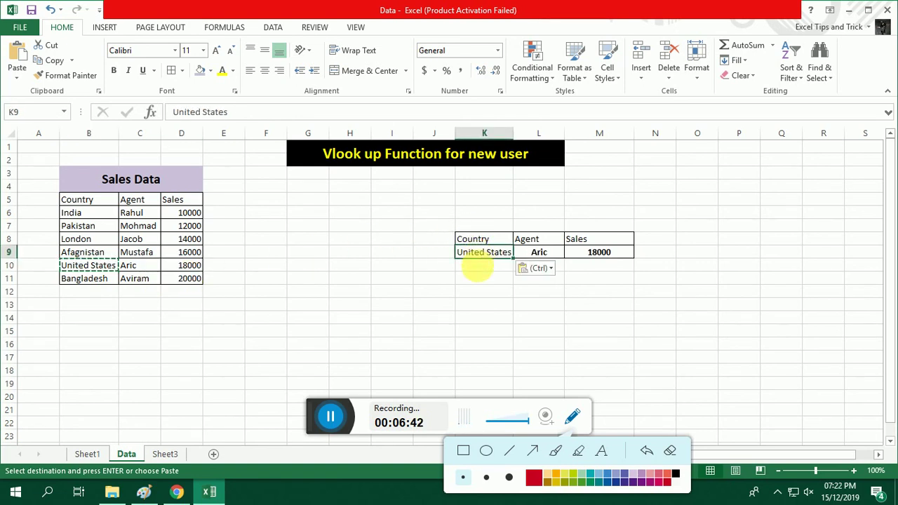
pyautogui.click(505, 305)
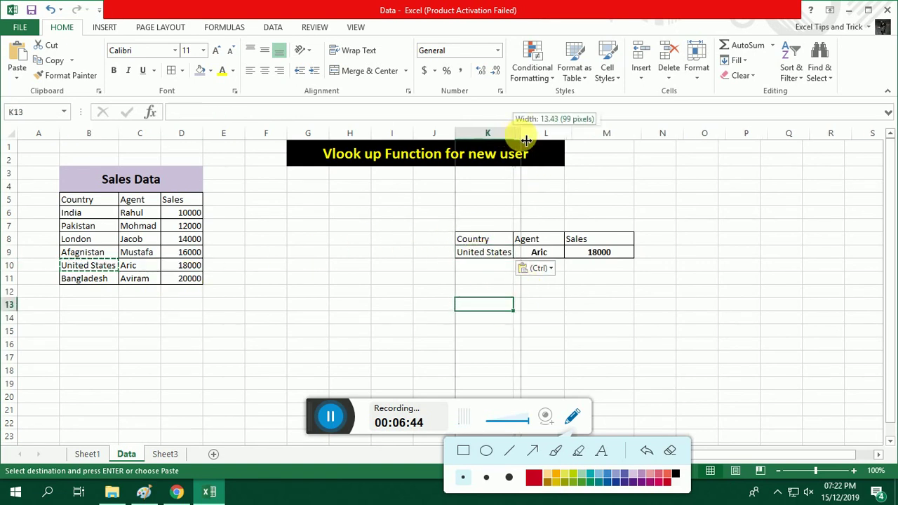
pyautogui.moveTo(517, 144); pyautogui.dragTo(525, 144)
# Step: Paste the Agent VLOOKUP formula as text into L11 and fit column L
pyautogui.click(564, 253)
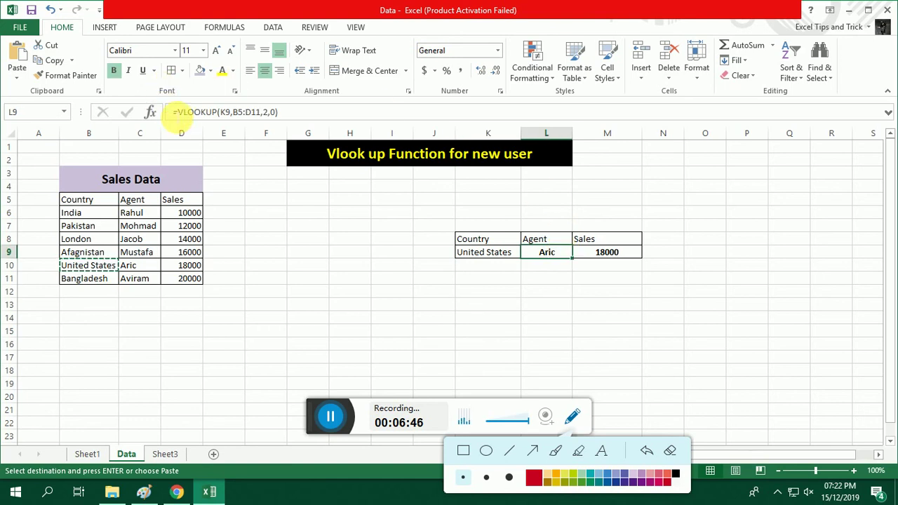
pyautogui.moveTo(173, 112); pyautogui.dragTo(374, 114)
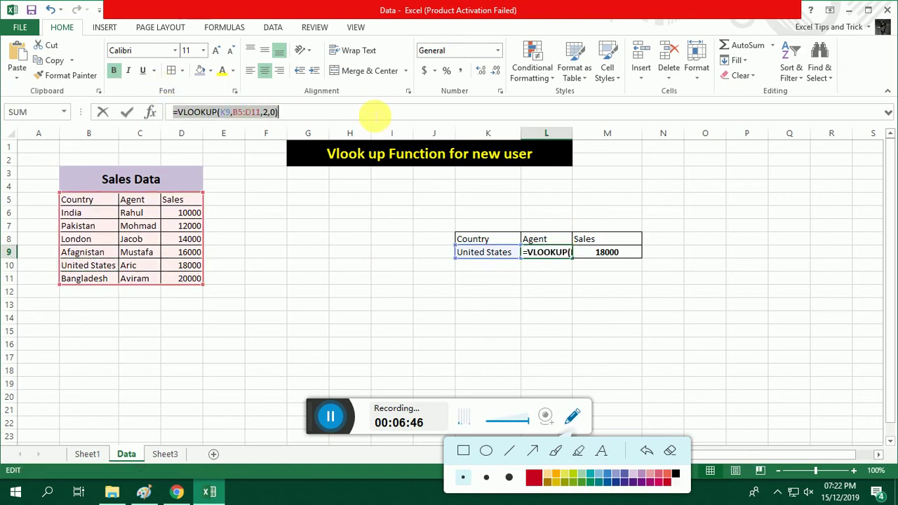
pyautogui.click(539, 283)
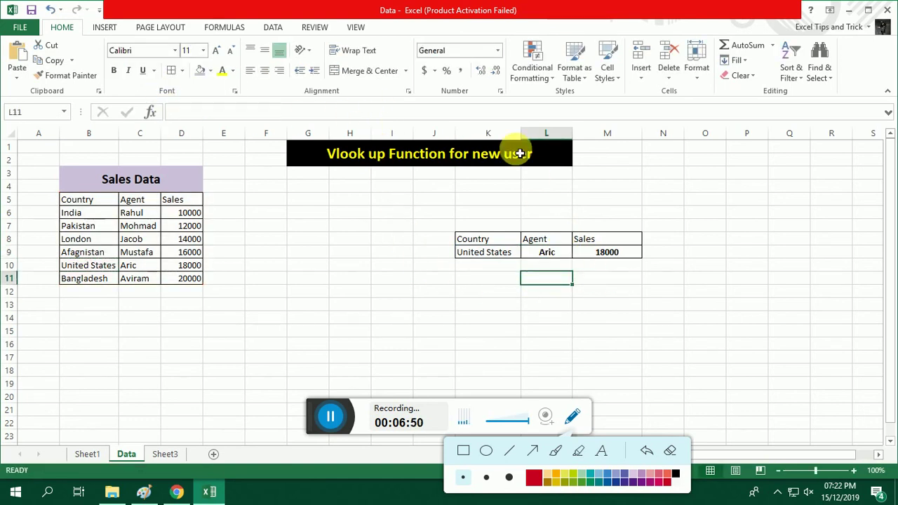
pyautogui.hotkey('ctrl', 'v')
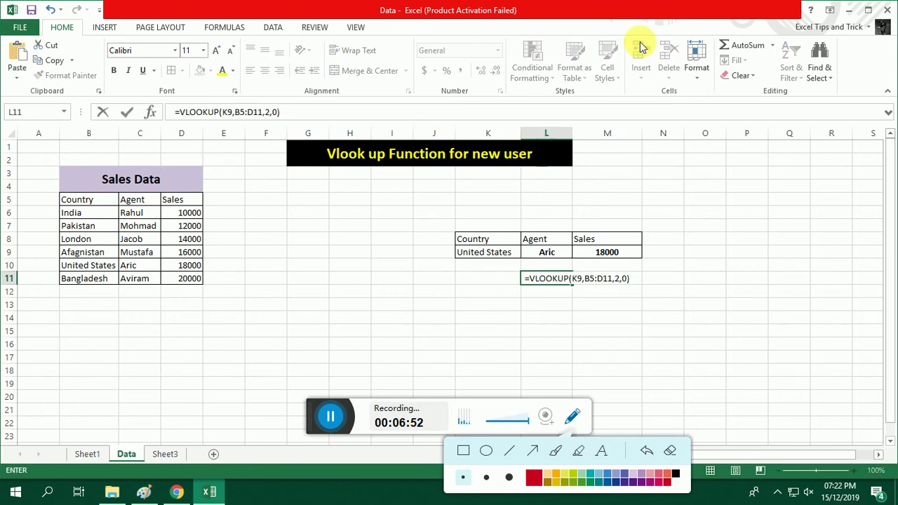
pyautogui.click(574, 133)
pyautogui.doubleClick(572, 133)
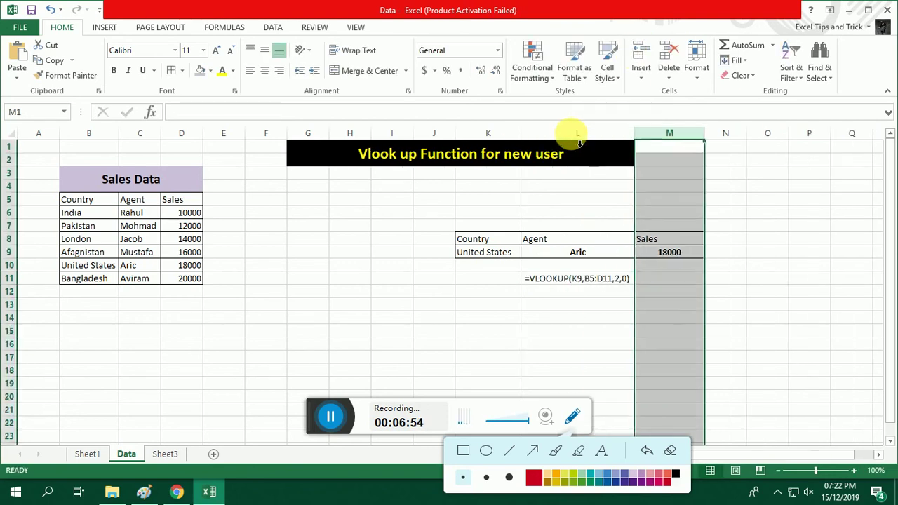
# Step: Paste the Sales VLOOKUP formula as text into M11 and fit column M
pyautogui.click(686, 279)
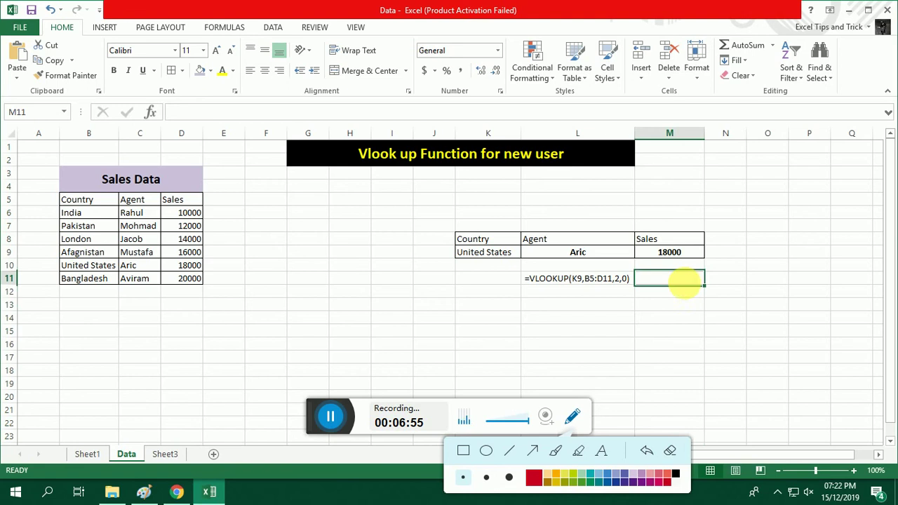
pyautogui.click(649, 251)
pyautogui.moveTo(309, 114); pyautogui.dragTo(7, 114)
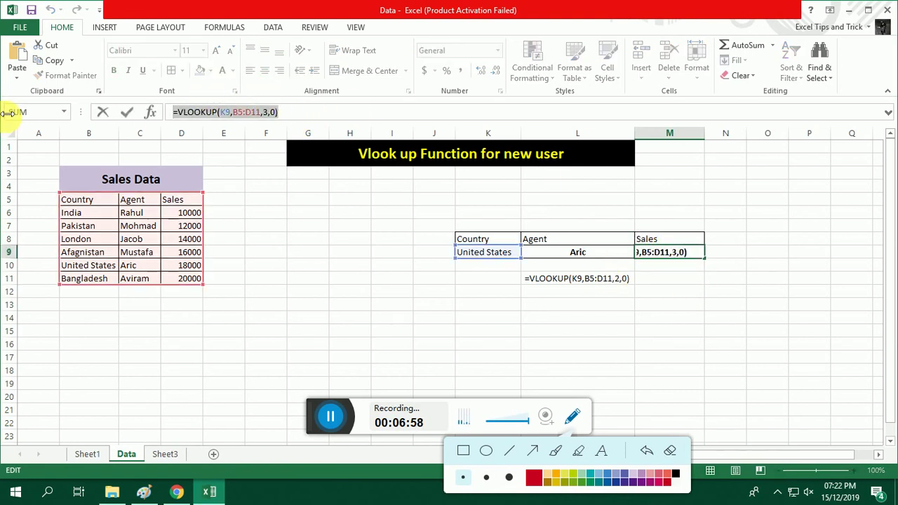
pyautogui.press('Escape')
pyautogui.click(692, 278)
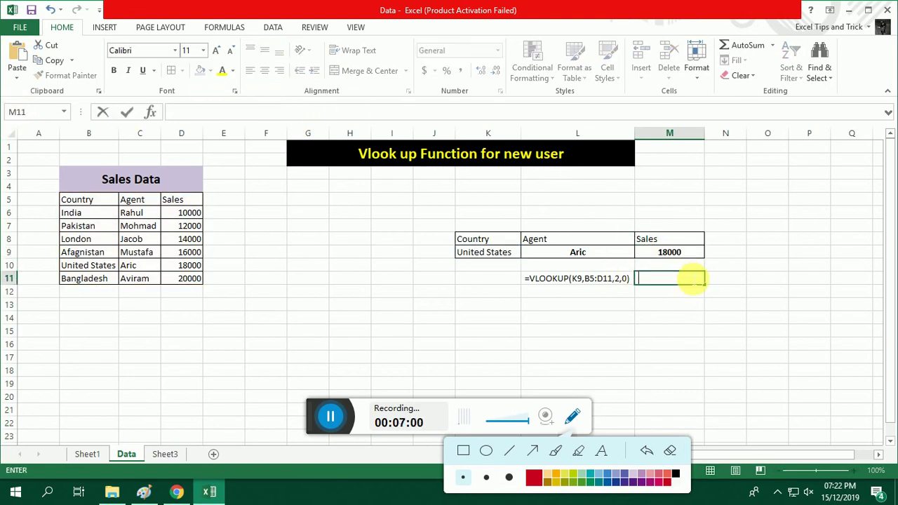
pyautogui.hotkey('ctrl', 'v')
pyautogui.click(748, 346)
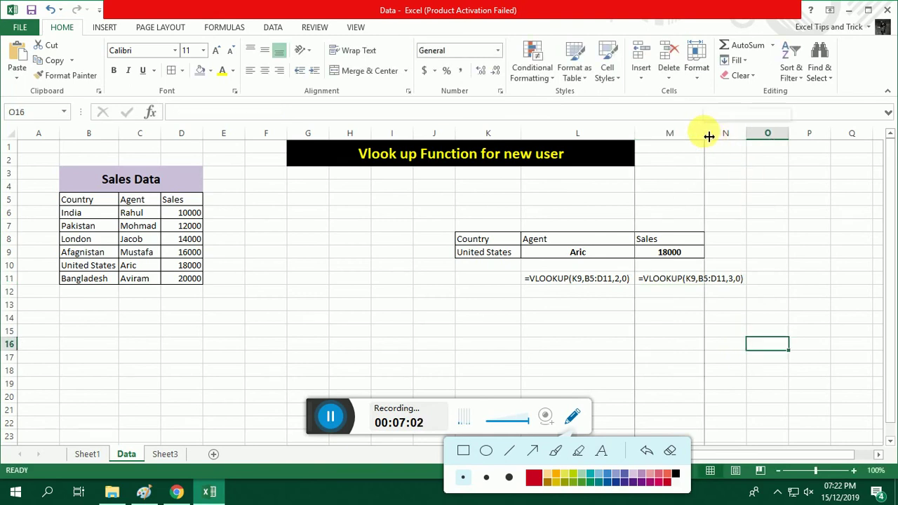
pyautogui.doubleClick(706, 133)
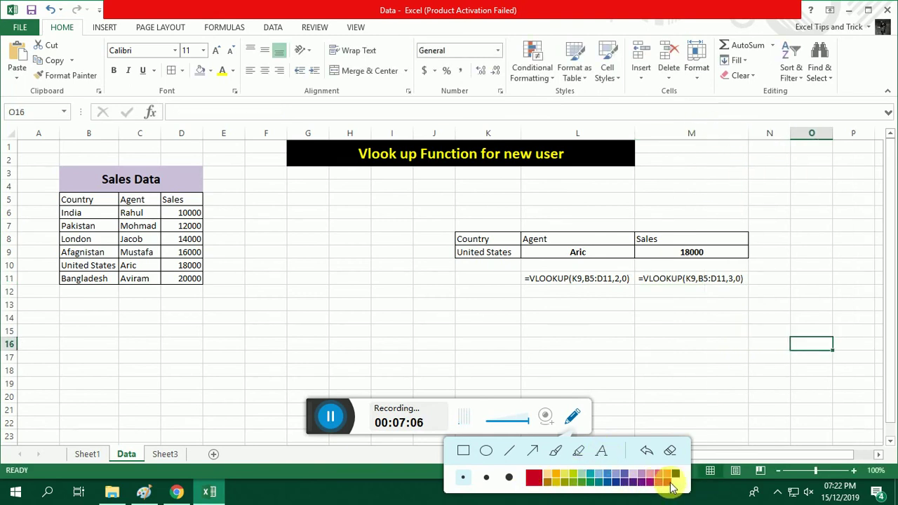
pyautogui.click(675, 474)
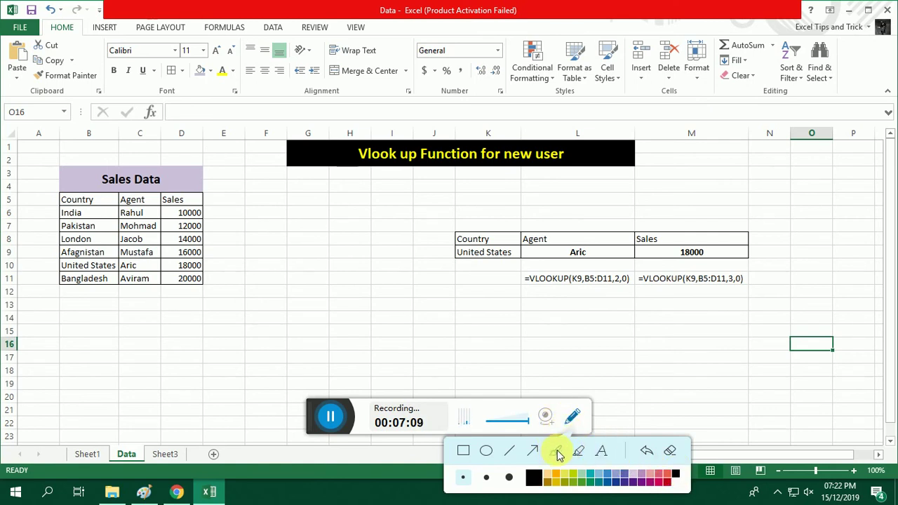
pyautogui.click(580, 450)
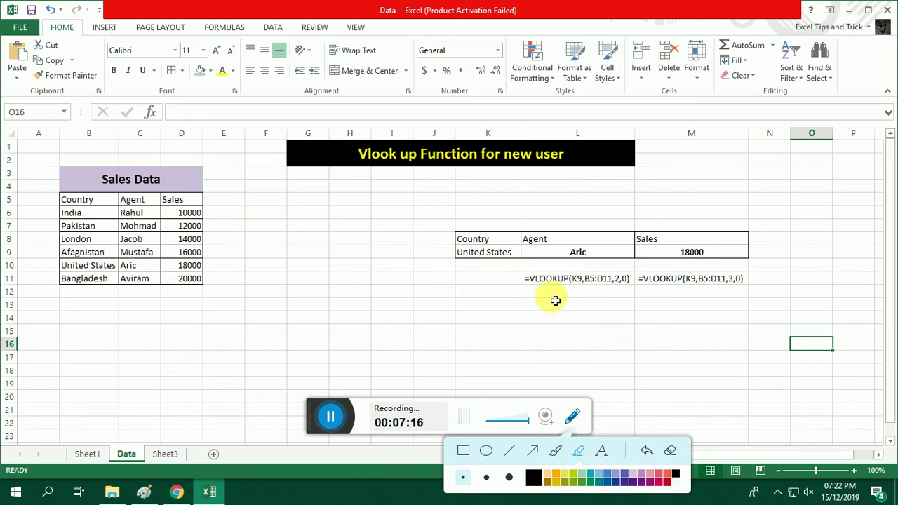
pyautogui.moveTo(535, 290); pyautogui.dragTo(577, 289)
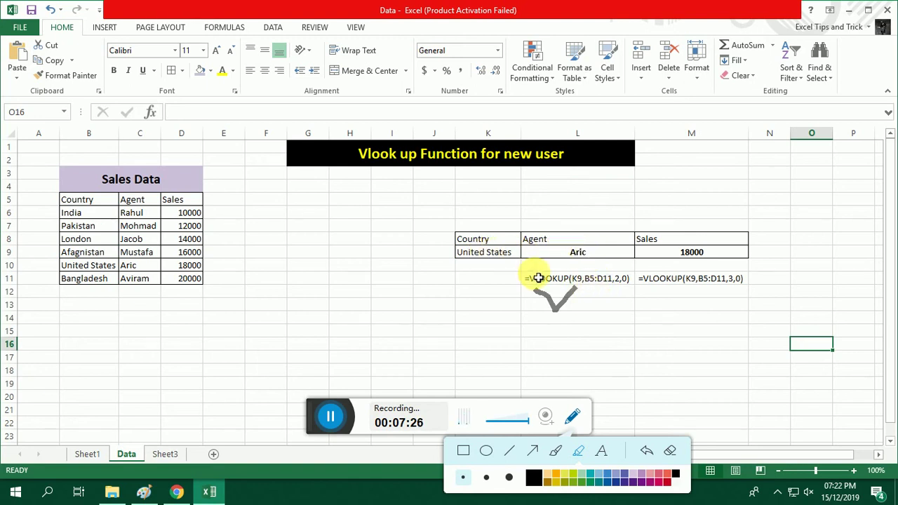
pyautogui.moveTo(56, 192)
pyautogui.mouseDown()
pyautogui.moveTo(61, 258)
pyautogui.moveTo(46, 200)
pyautogui.moveTo(36, 194)
pyautogui.mouseUp()
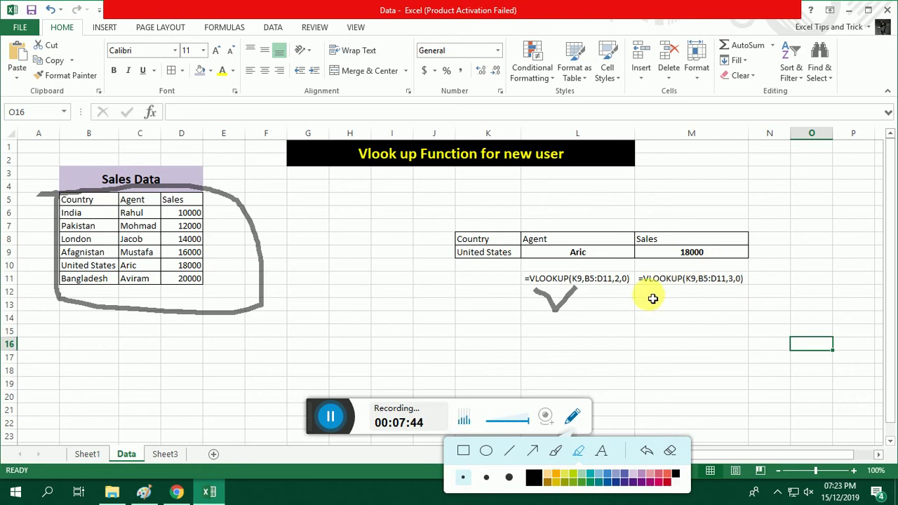
pyautogui.moveTo(644, 293); pyautogui.dragTo(668, 287)
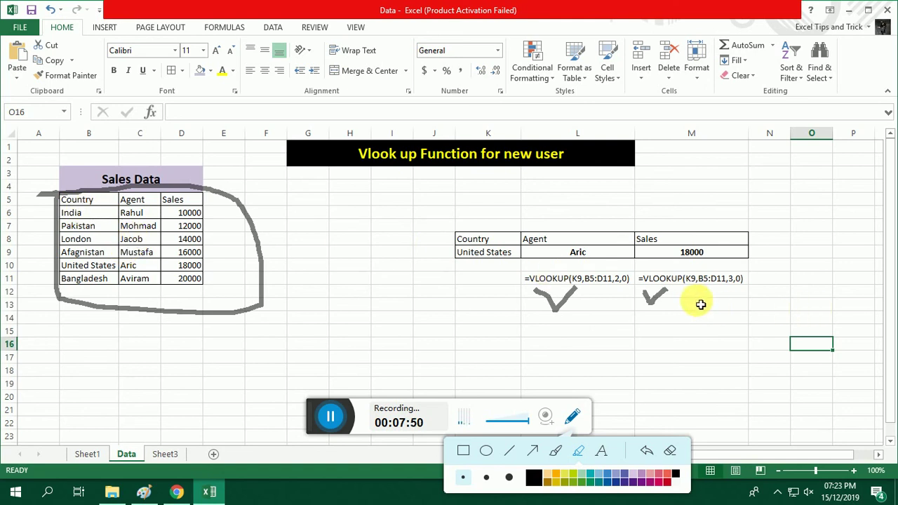
pyautogui.moveTo(699, 300); pyautogui.dragTo(712, 298)
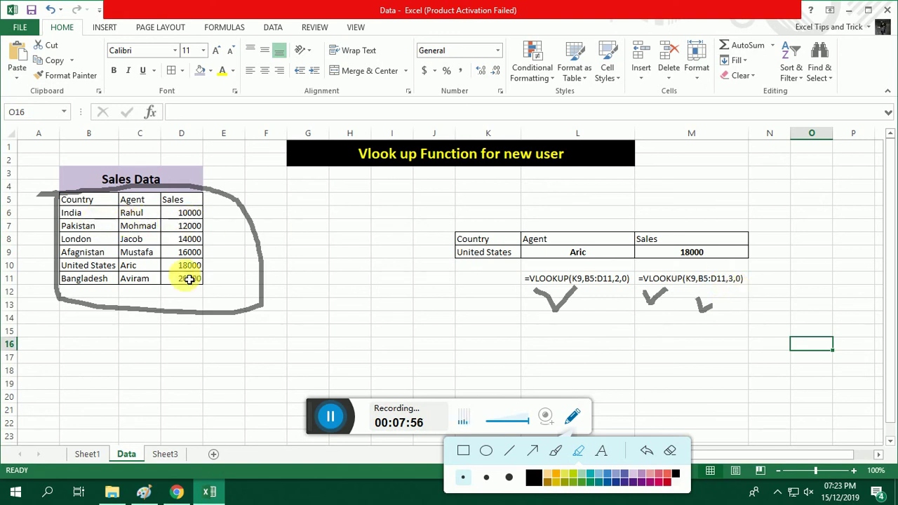
pyautogui.moveTo(81, 331); pyautogui.dragTo(81, 343)
pyautogui.moveTo(131, 327); pyautogui.dragTo(187, 383)
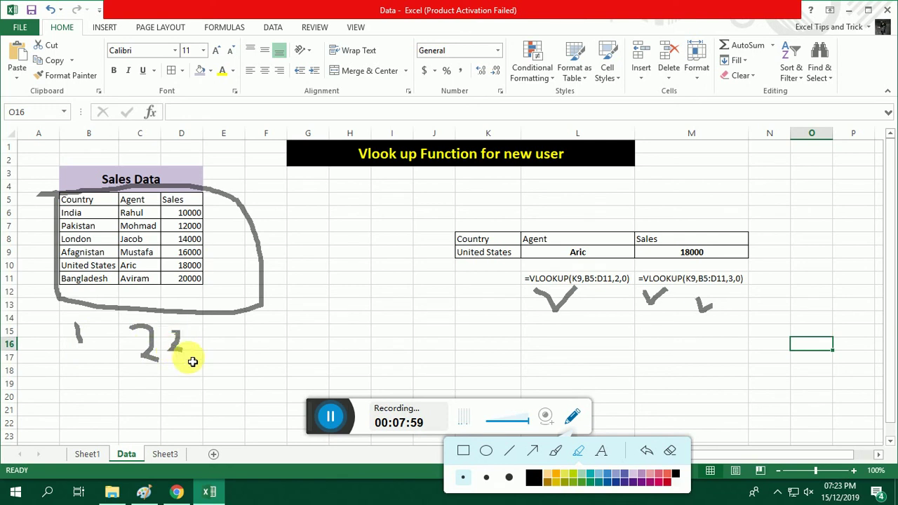
pyautogui.moveTo(229, 198)
pyautogui.mouseDown()
pyautogui.moveTo(239, 223)
pyautogui.moveTo(236, 191)
pyautogui.moveTo(271, 198)
pyautogui.mouseUp()
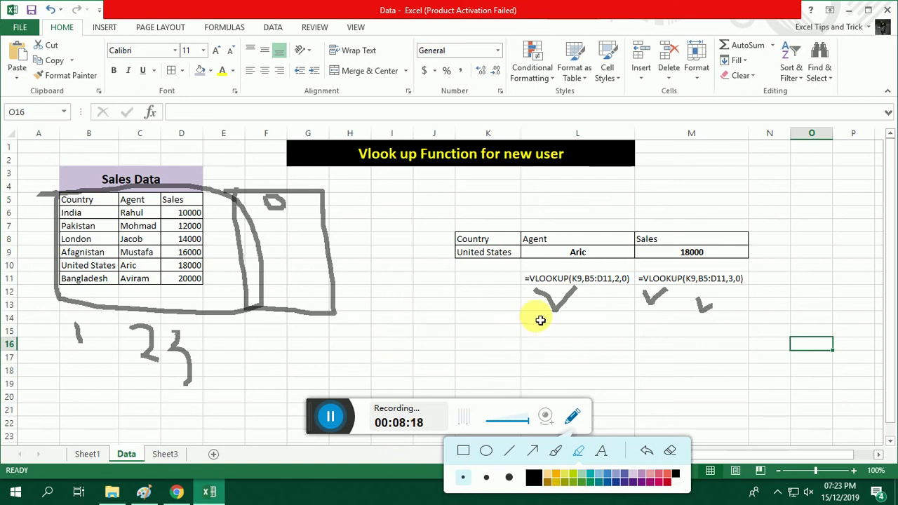
pyautogui.click(671, 454)
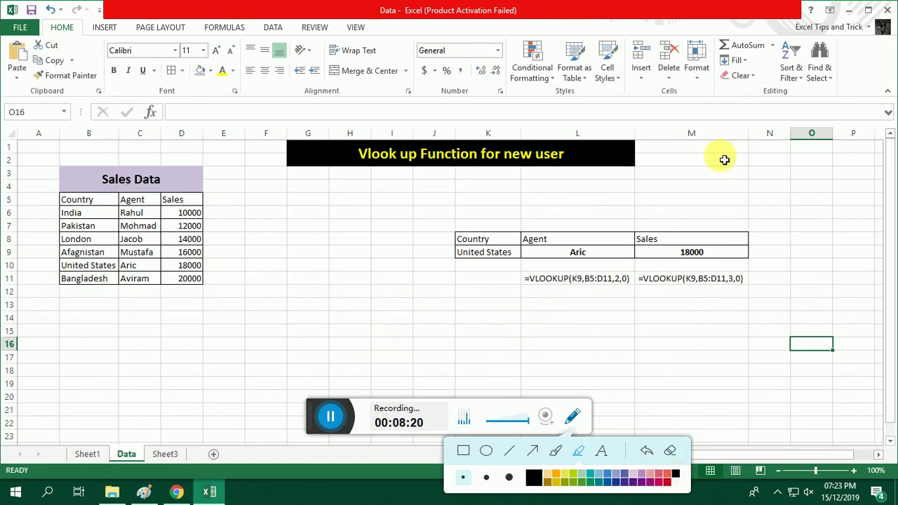